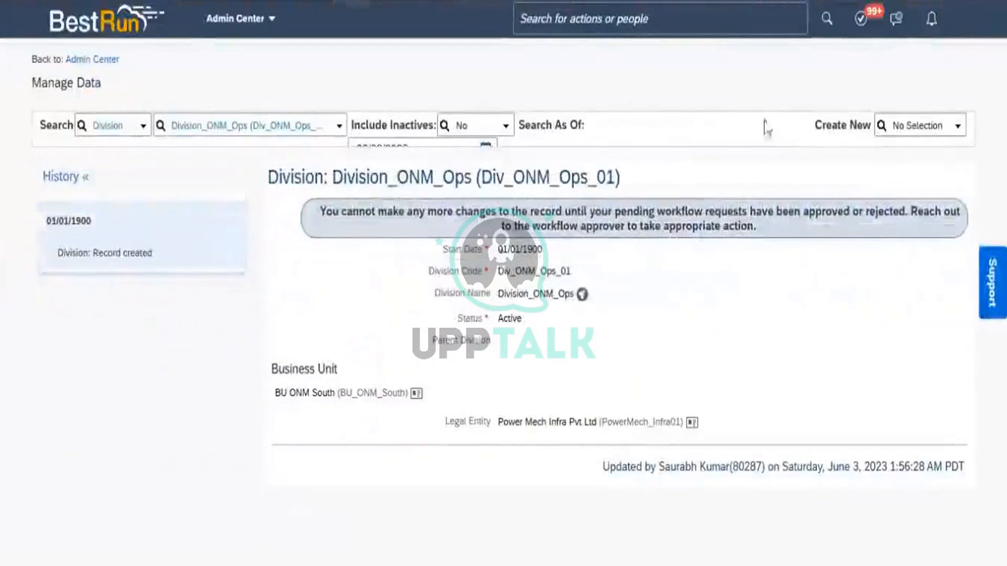
Proxy as the SVP Procurement user, the first approver of the pending division request.
{"action": "left_click", "coordinate": [965, 36]}
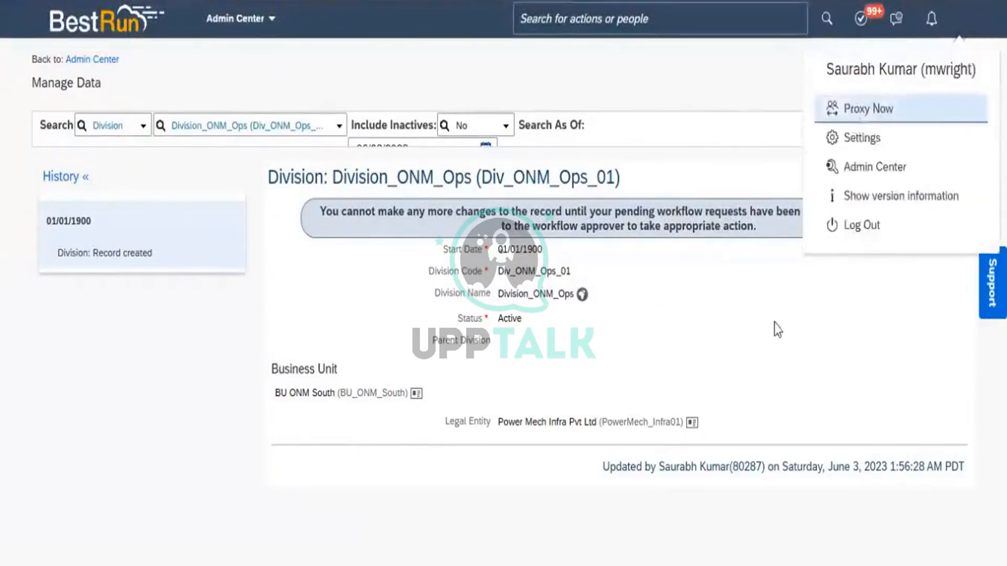
{"action": "left_click", "coordinate": [853, 115]}
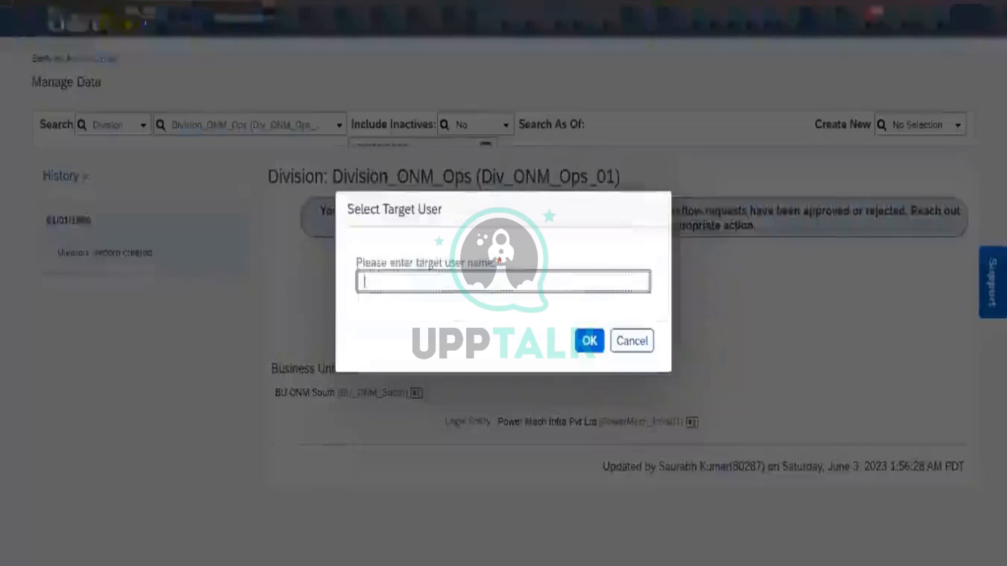
{"action": "type", "text": "jord"}
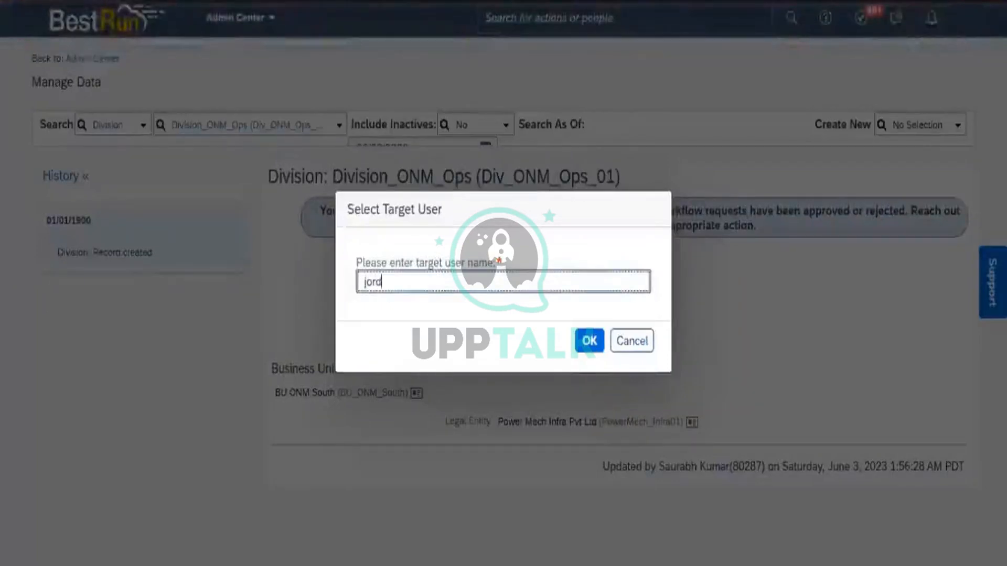
{"action": "type", "text": "en"}
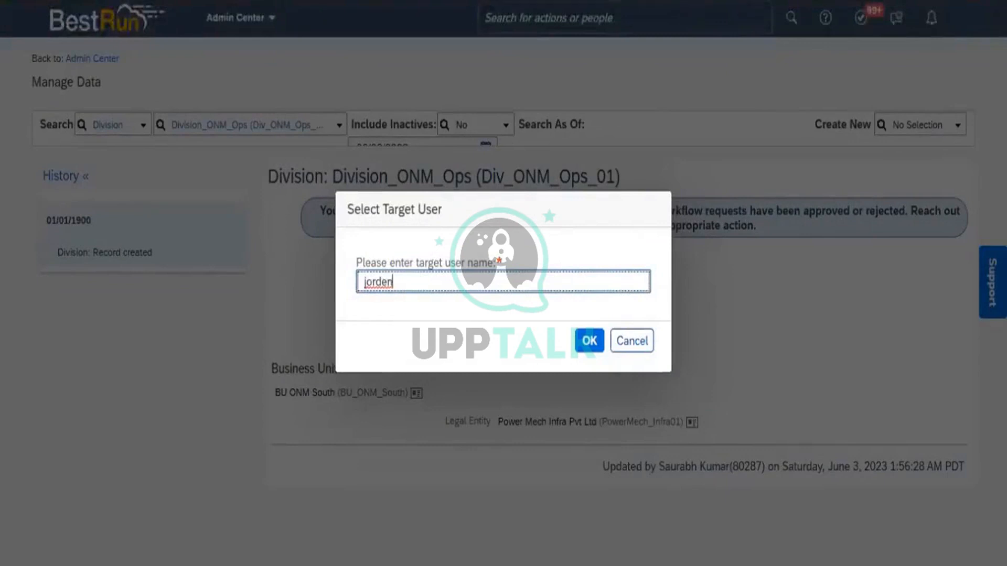
{"action": "key", "text": "BackSpace"}
{"action": "key", "text": "BackSpace"}
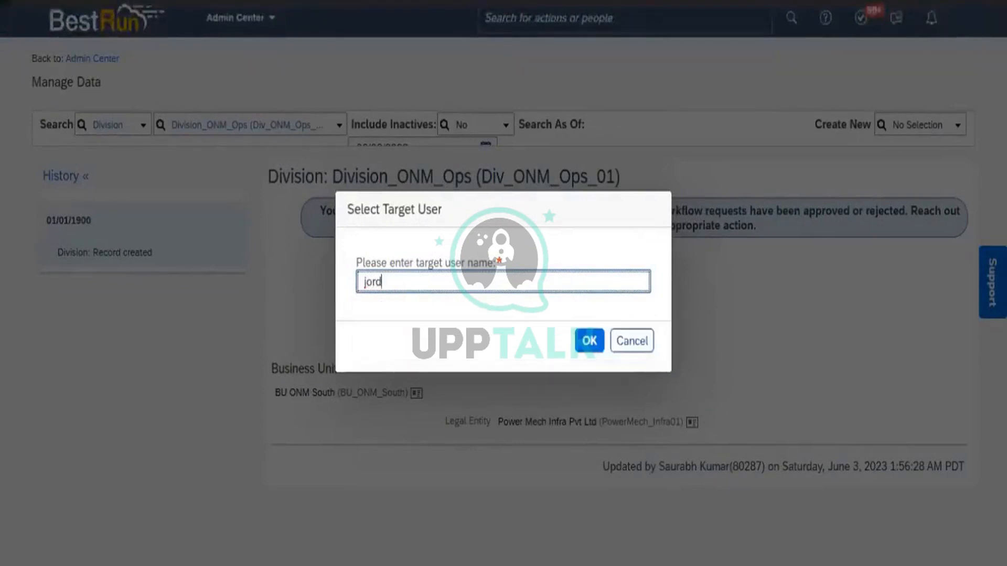
{"action": "type", "text": "en"}
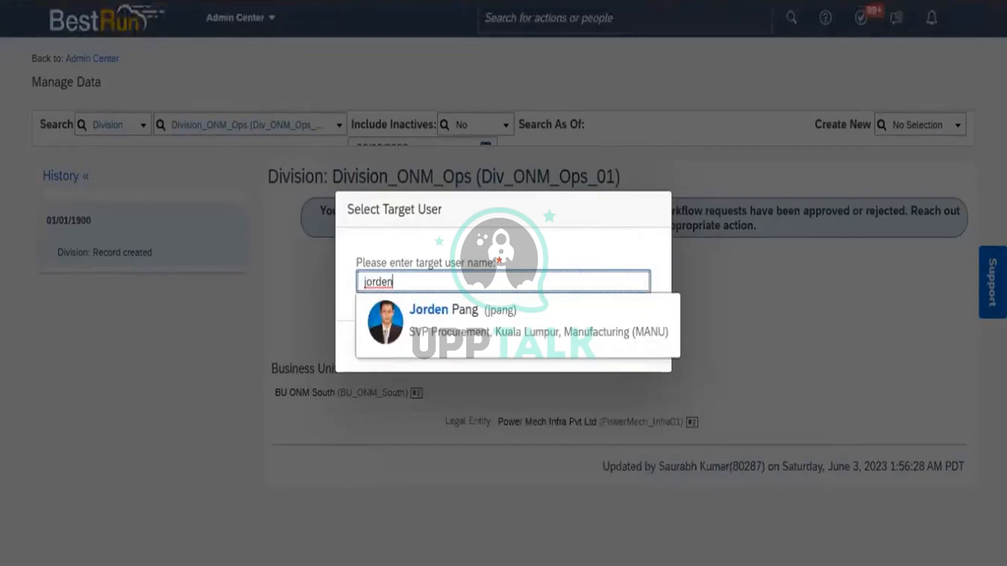
{"action": "left_click", "coordinate": [512, 320]}
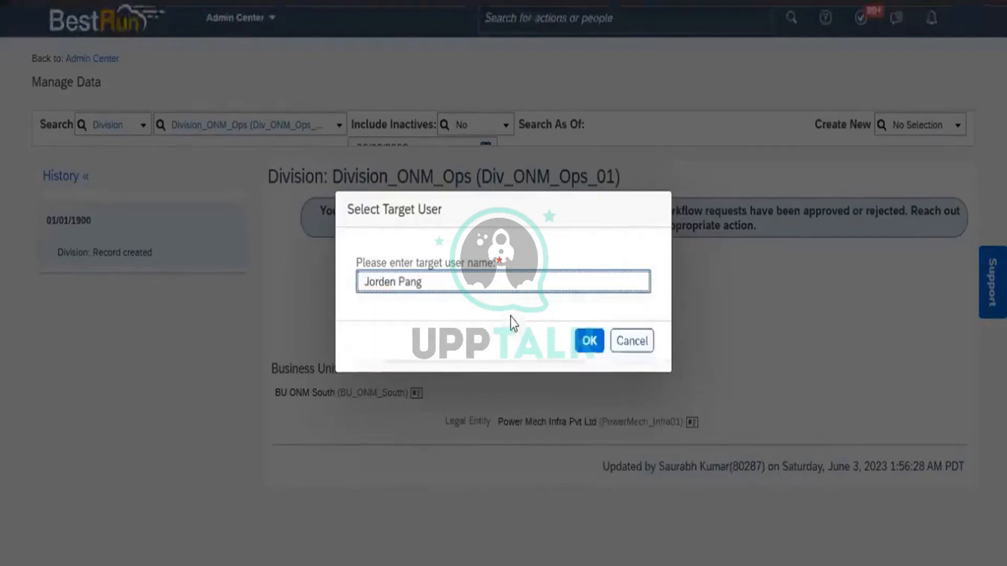
{"action": "left_click", "coordinate": [583, 345]}
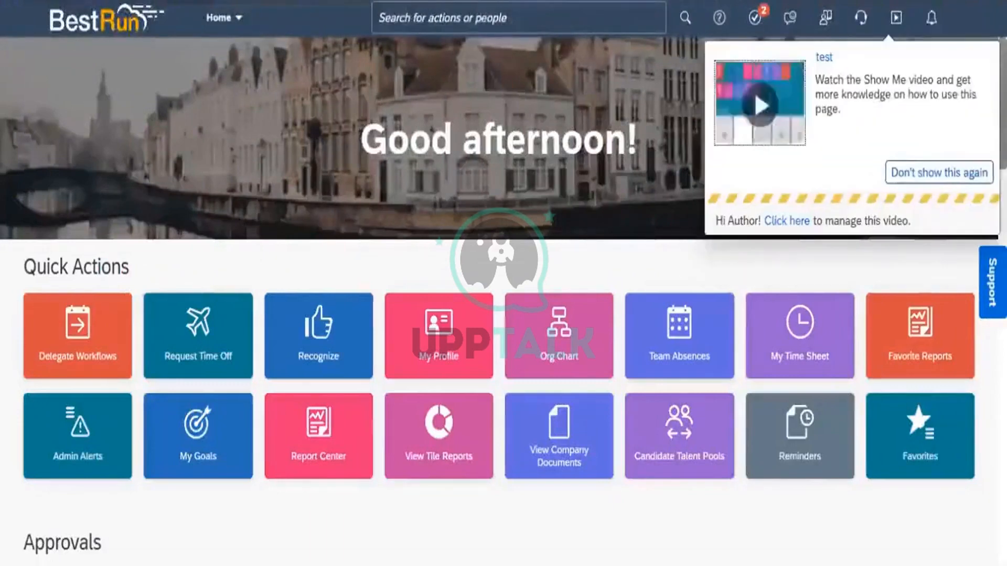
Approve the pending Create Division request for Division_ONM_Ops without comments from the home page approvals.
{"action": "scroll", "coordinate": [503, 284], "scroll_direction": "down", "scroll_amount": 5}
{"action": "scroll", "coordinate": [503, 283], "scroll_direction": "down", "scroll_amount": 2}
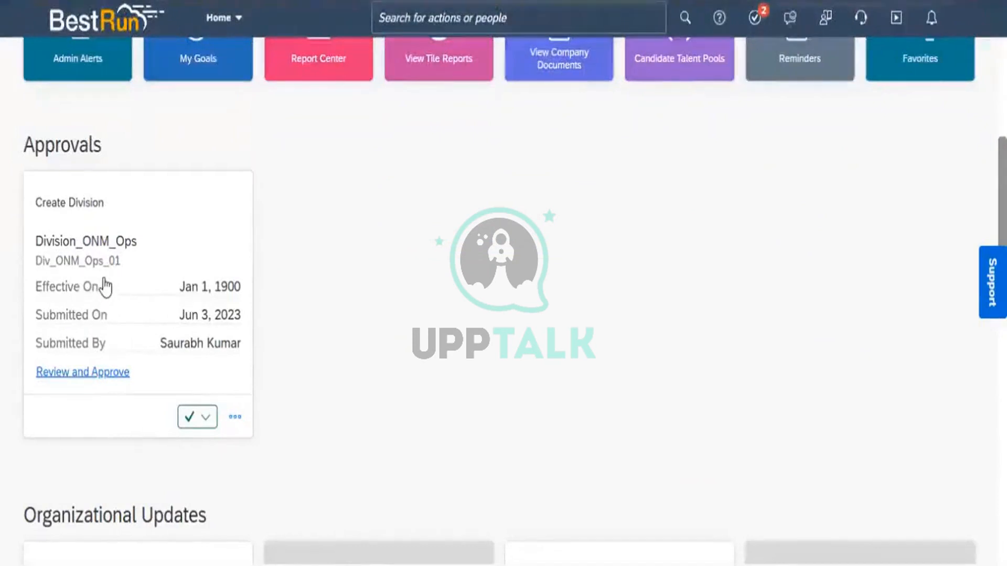
{"action": "left_click", "coordinate": [210, 421]}
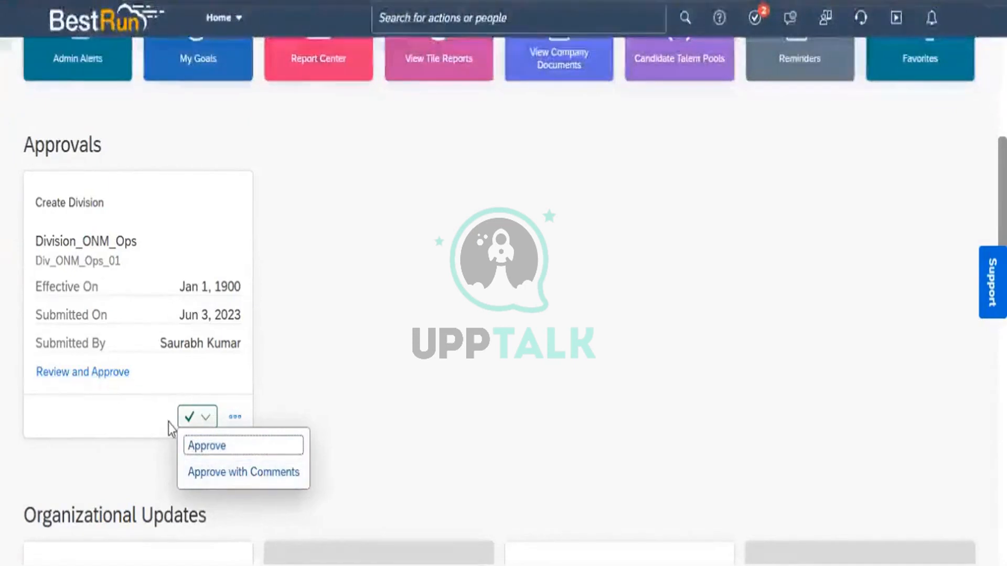
{"action": "left_click", "coordinate": [213, 447]}
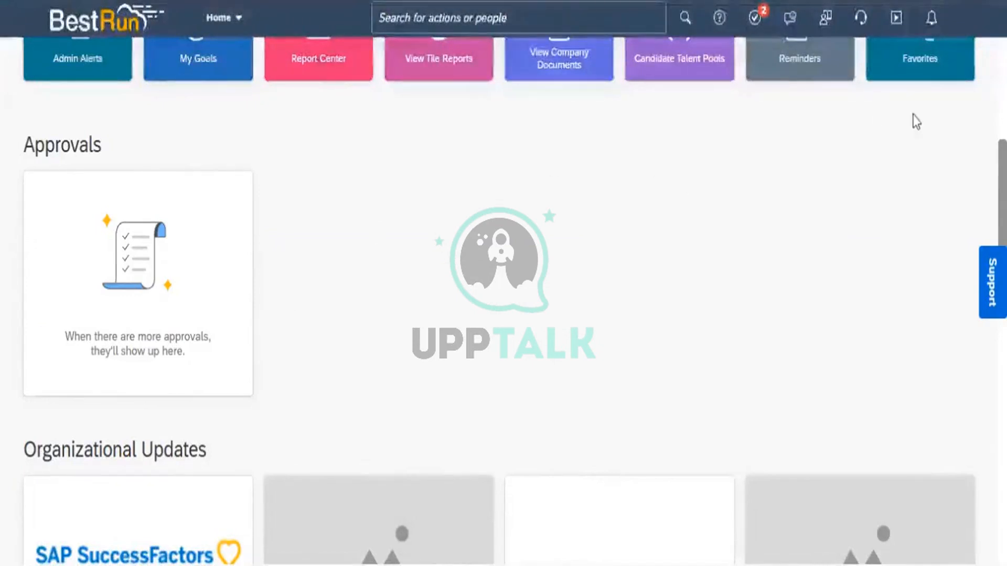
Look up the SVP Operation & Maintenance approver in the Excel approver list and proxy as that user.
{"action": "left_click", "coordinate": [962, 33]}
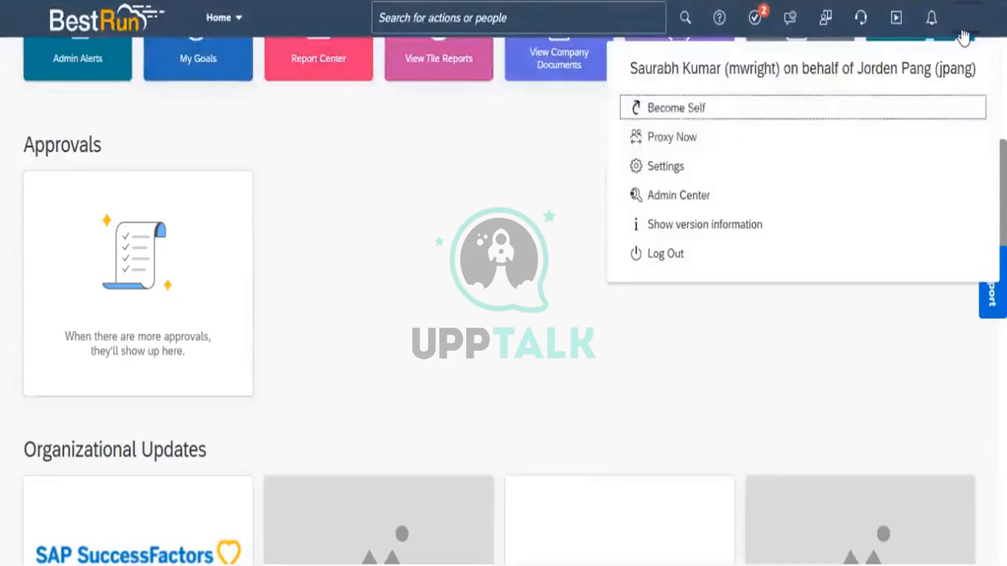
{"action": "left_click", "coordinate": [691, 138]}
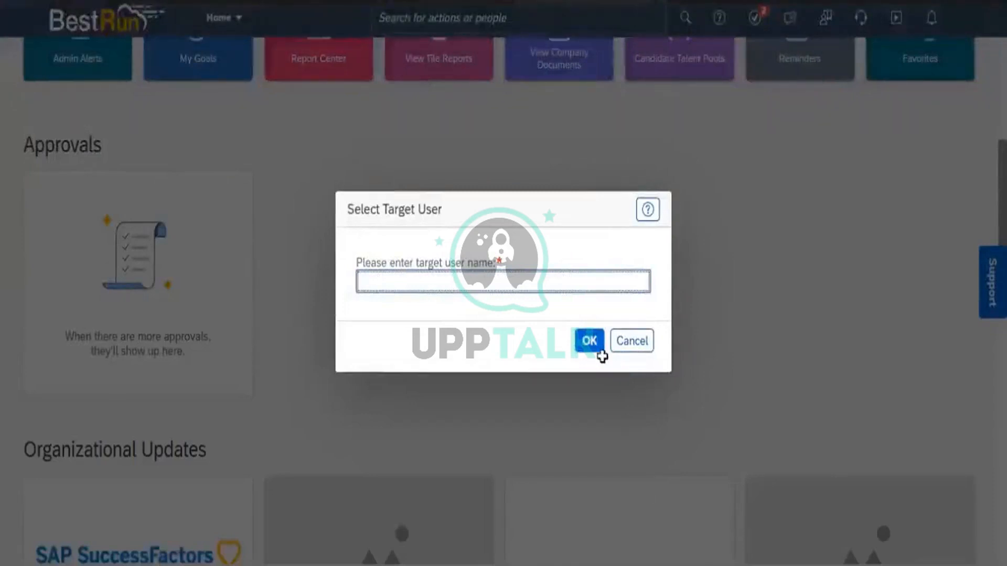
{"action": "key", "text": "alt+Tab"}
{"action": "left_click", "coordinate": [580, 386]}
{"action": "left_click", "coordinate": [554, 374]}
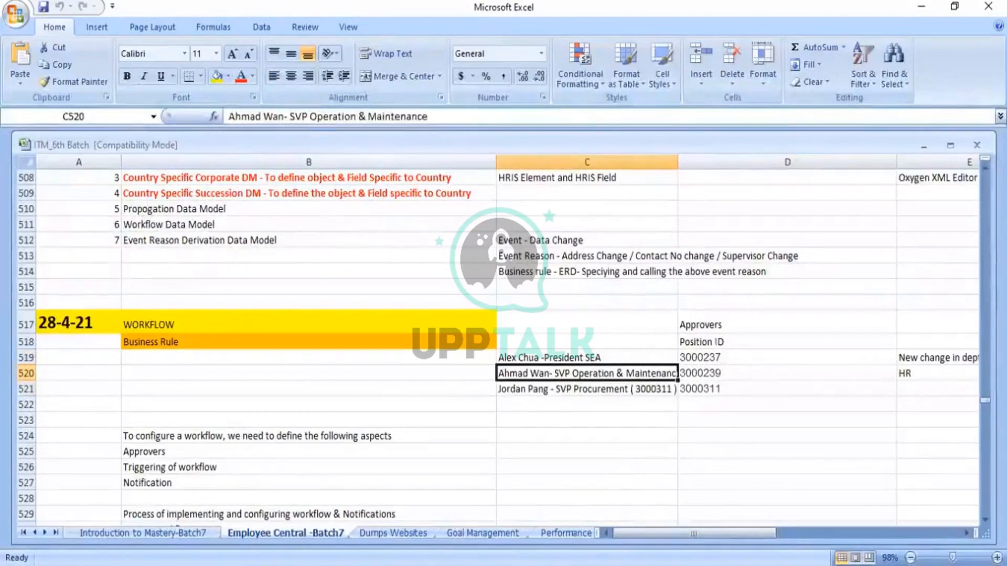
{"action": "key", "text": "alt+Tab"}
{"action": "type", "text": "Ah"}
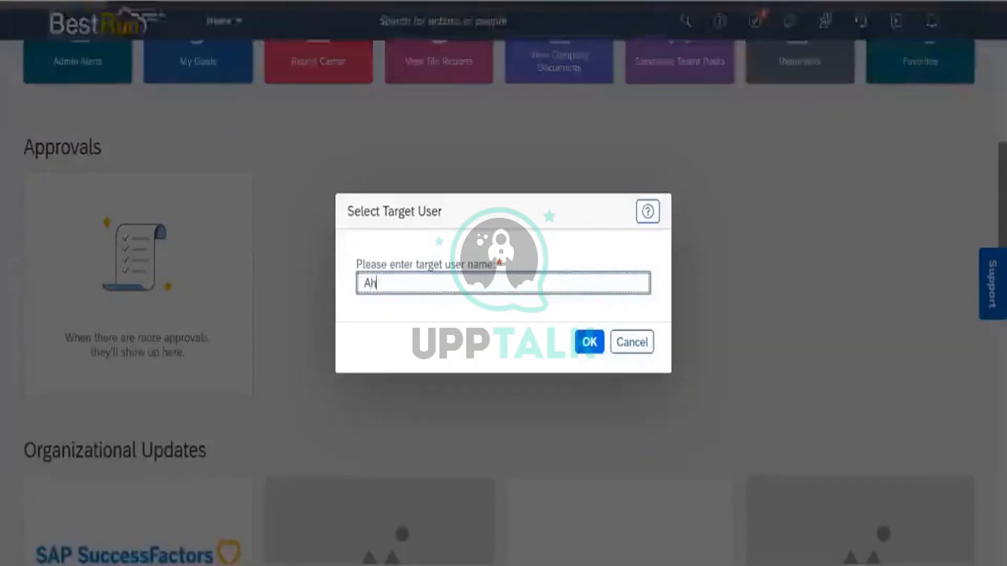
{"action": "type", "text": "mad"}
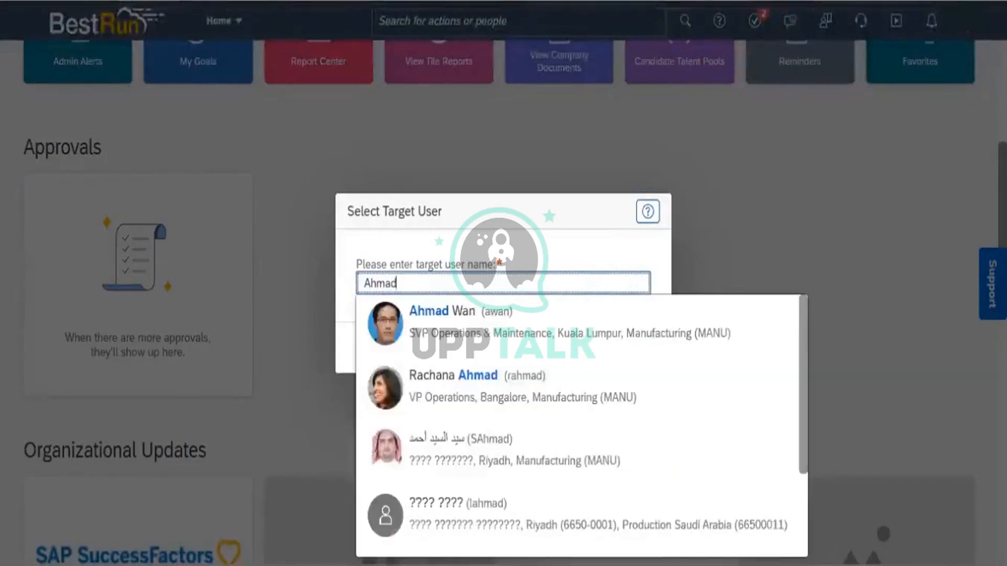
{"action": "left_click", "coordinate": [481, 323]}
{"action": "left_click", "coordinate": [594, 348]}
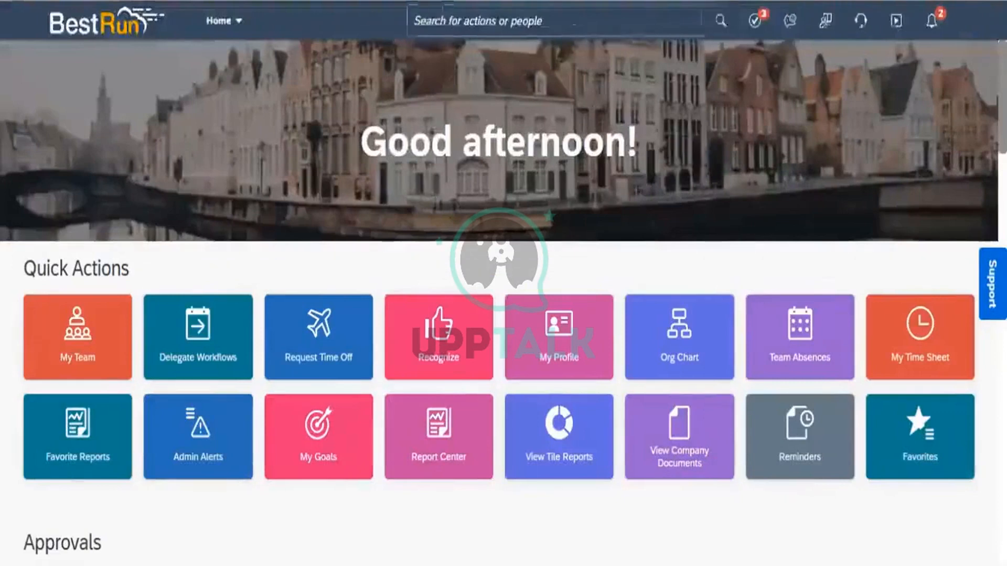
Open the workflow details of the Create Division request for Division_ONM_Ops for review.
{"action": "scroll", "coordinate": [503, 315], "scroll_direction": "down", "scroll_amount": 6}
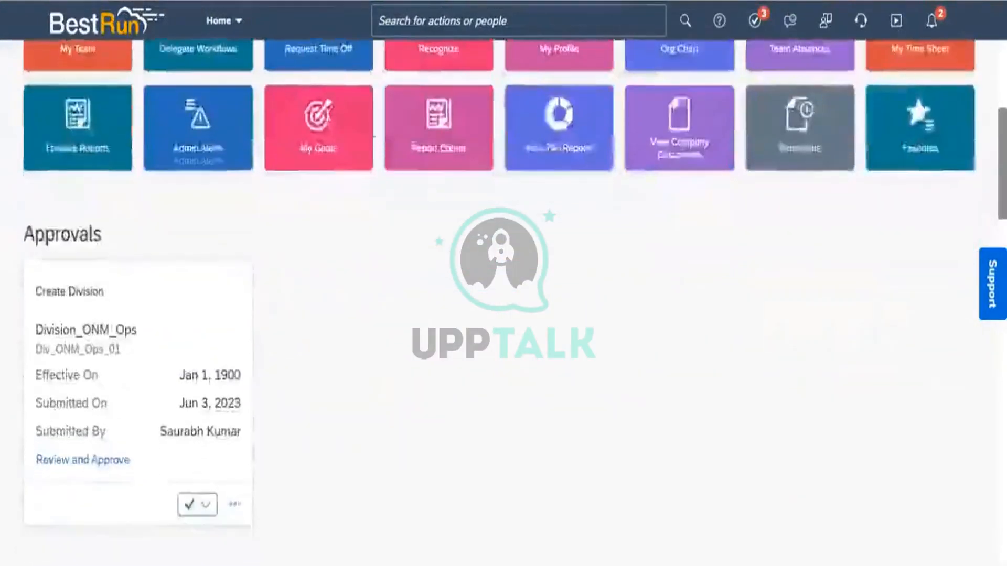
{"action": "scroll", "coordinate": [414, 168], "scroll_direction": "down", "scroll_amount": 2}
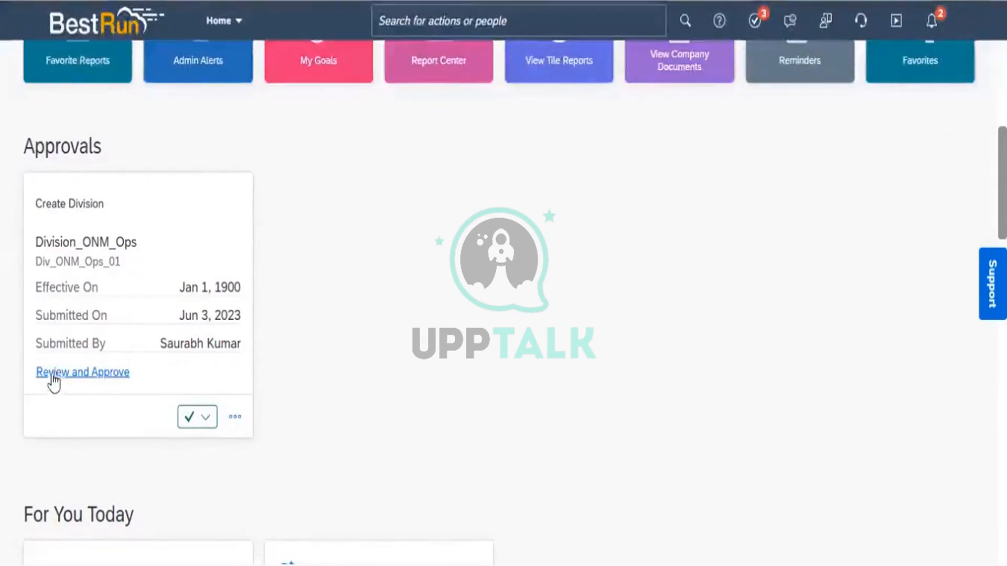
{"action": "left_click", "coordinate": [85, 376]}
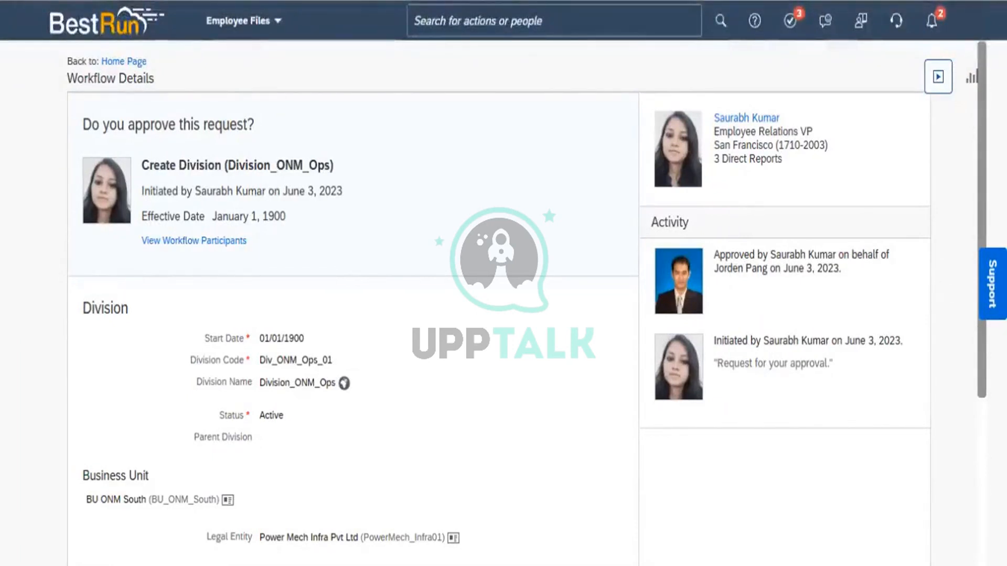
Enter the comment "ok" on the Create Division request and approve it.
{"action": "scroll", "coordinate": [504, 294], "scroll_direction": "down", "scroll_amount": 1}
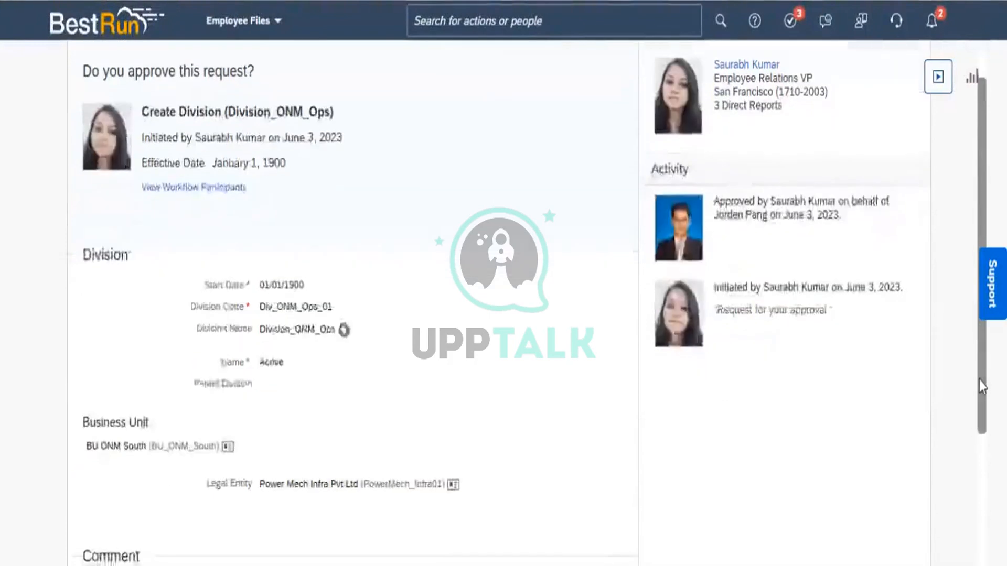
{"action": "scroll", "coordinate": [504, 294], "scroll_direction": "down", "scroll_amount": 2}
{"action": "scroll", "coordinate": [351, 293], "scroll_direction": "down", "scroll_amount": 2}
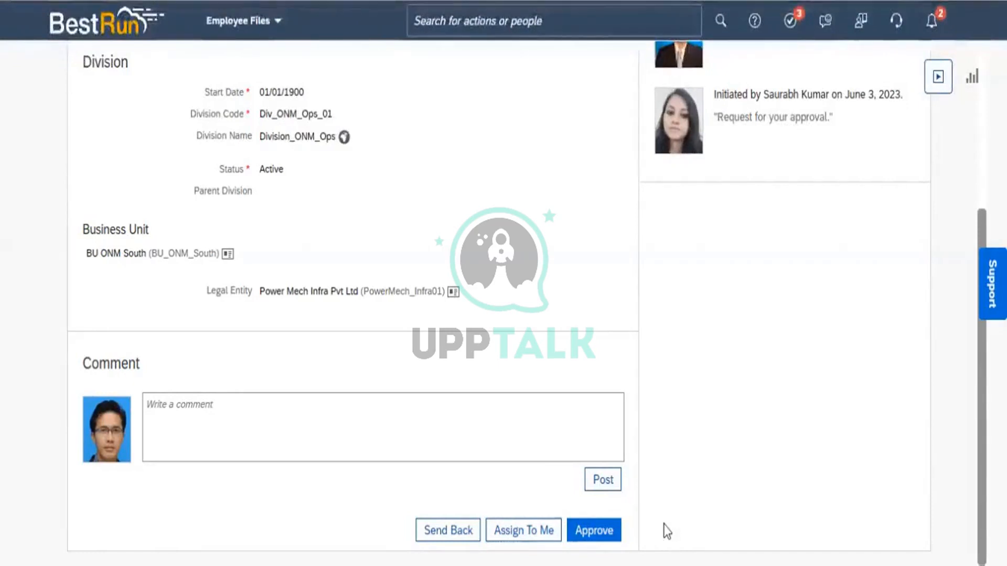
{"action": "left_click", "coordinate": [365, 421]}
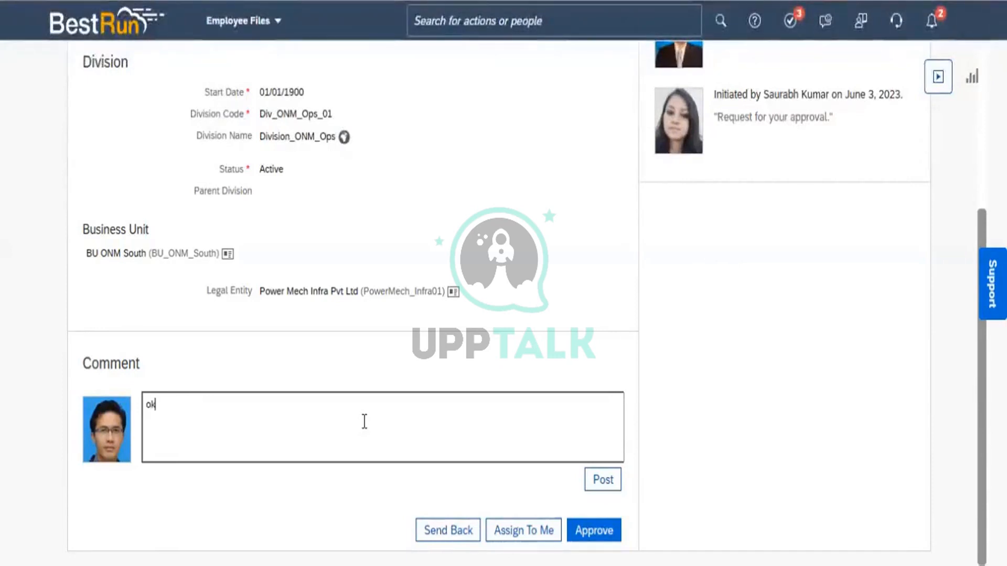
{"action": "left_click", "coordinate": [600, 530]}
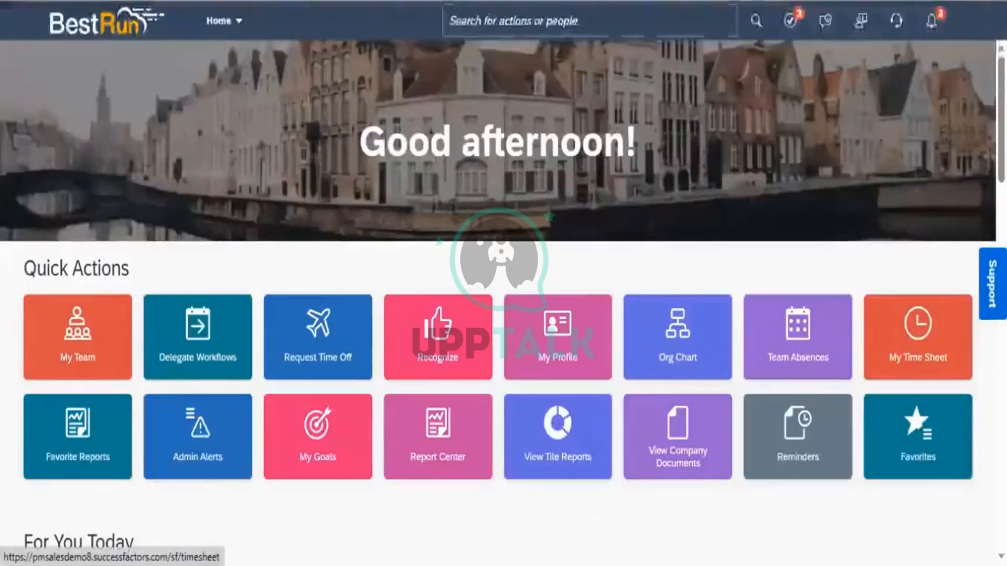
Check the home page for remaining approvals and end the proxy session by returning to the original account.
{"action": "scroll", "coordinate": [503, 283], "scroll_direction": "down", "scroll_amount": 7}
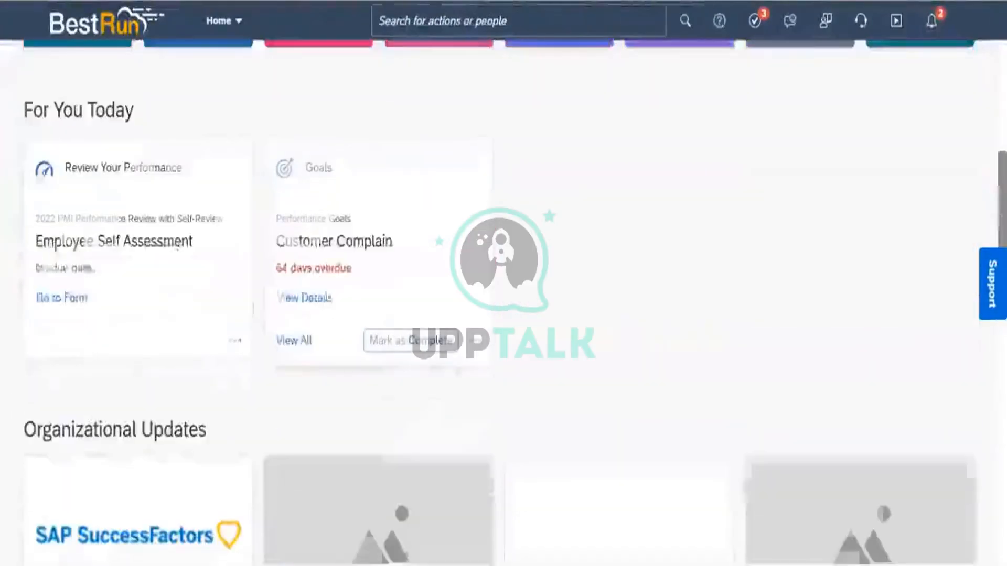
{"action": "scroll", "coordinate": [503, 283], "scroll_direction": "down", "scroll_amount": 4}
{"action": "scroll", "coordinate": [503, 283], "scroll_direction": "up", "scroll_amount": 4}
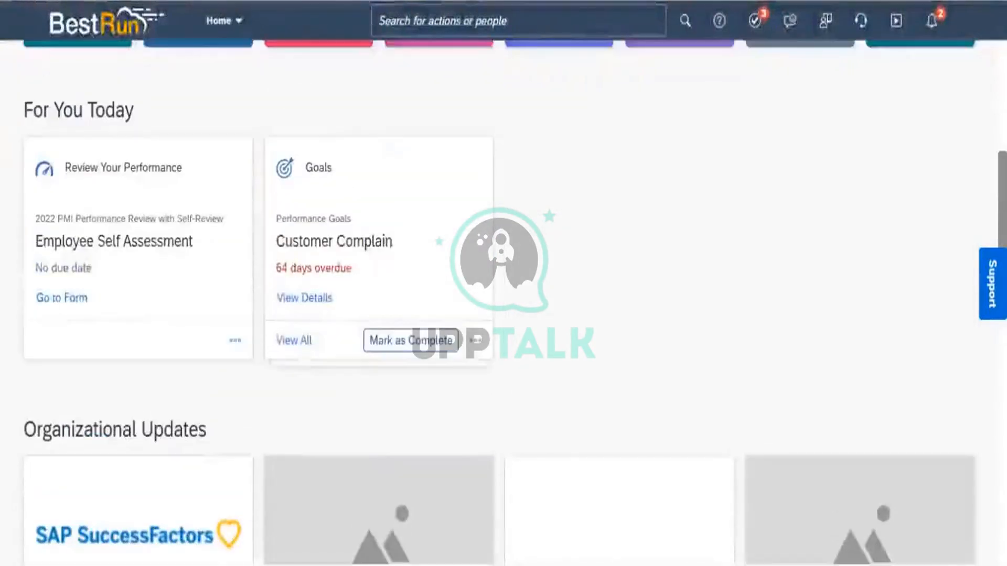
{"action": "scroll", "coordinate": [503, 283], "scroll_direction": "up", "scroll_amount": 6}
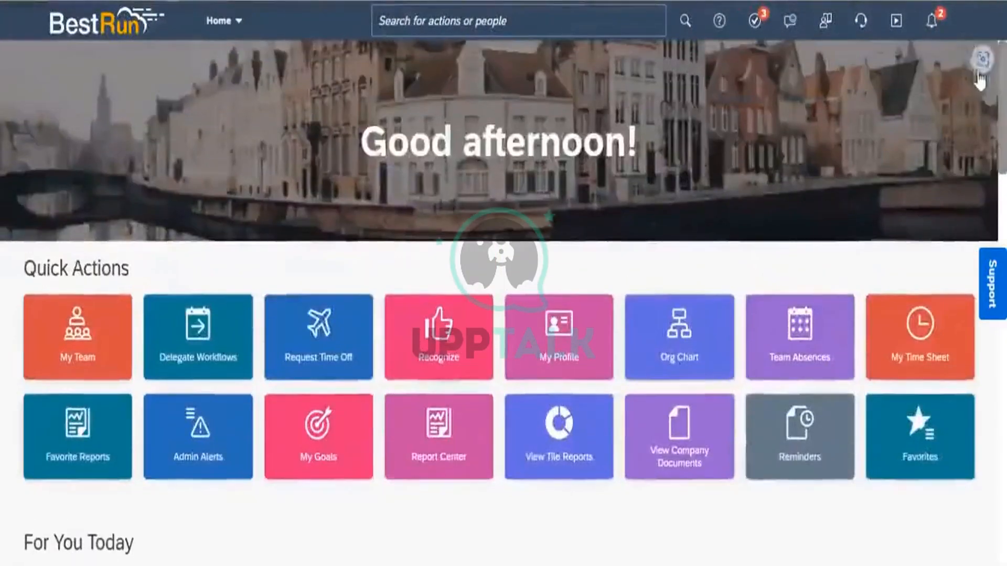
{"action": "left_click", "coordinate": [968, 34]}
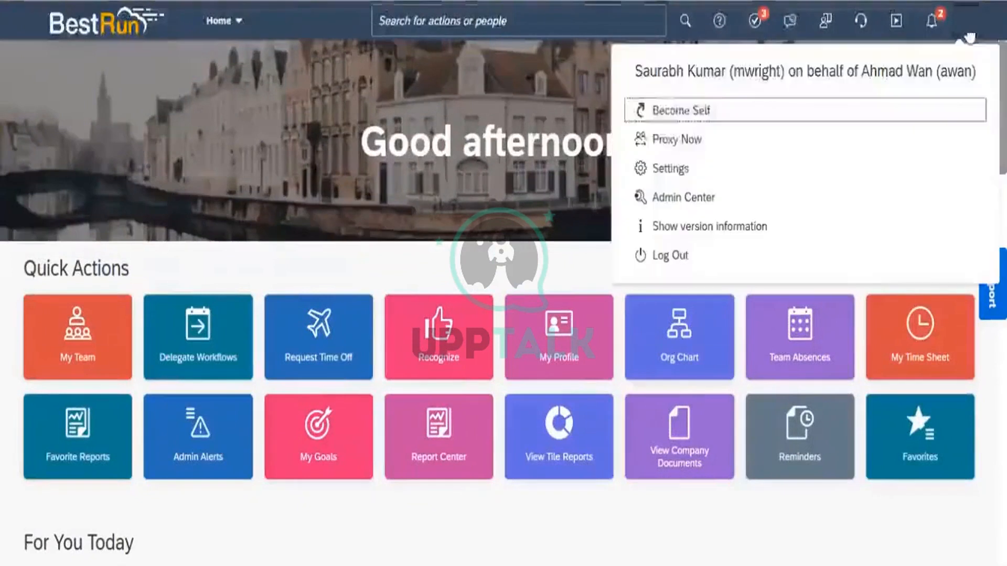
{"action": "left_click", "coordinate": [712, 119]}
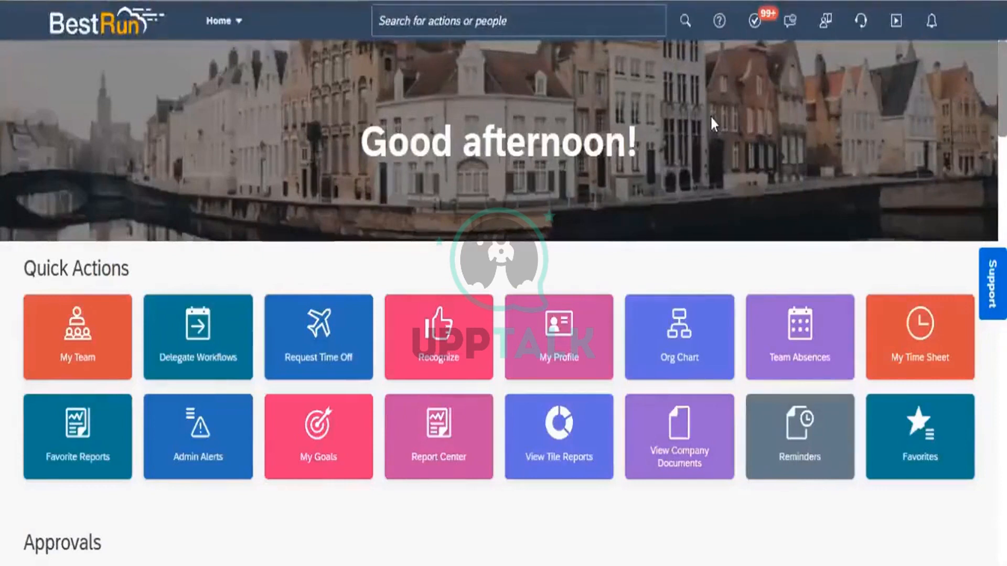
Search the actions for "Manage workflow" and open Manage Workflow Requests.
{"action": "left_click", "coordinate": [424, 23]}
{"action": "type", "text": "M"}
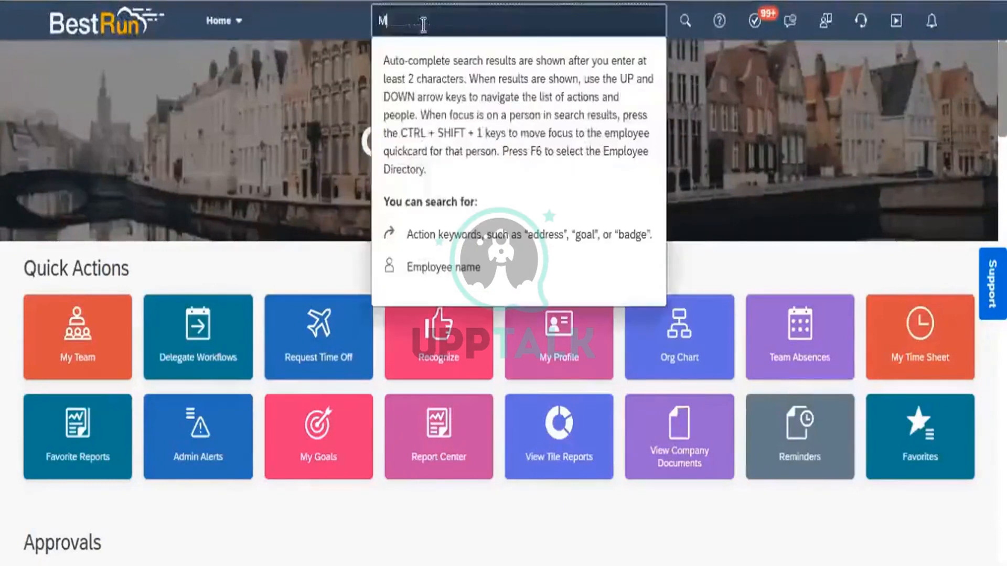
{"action": "type", "text": "anage "}
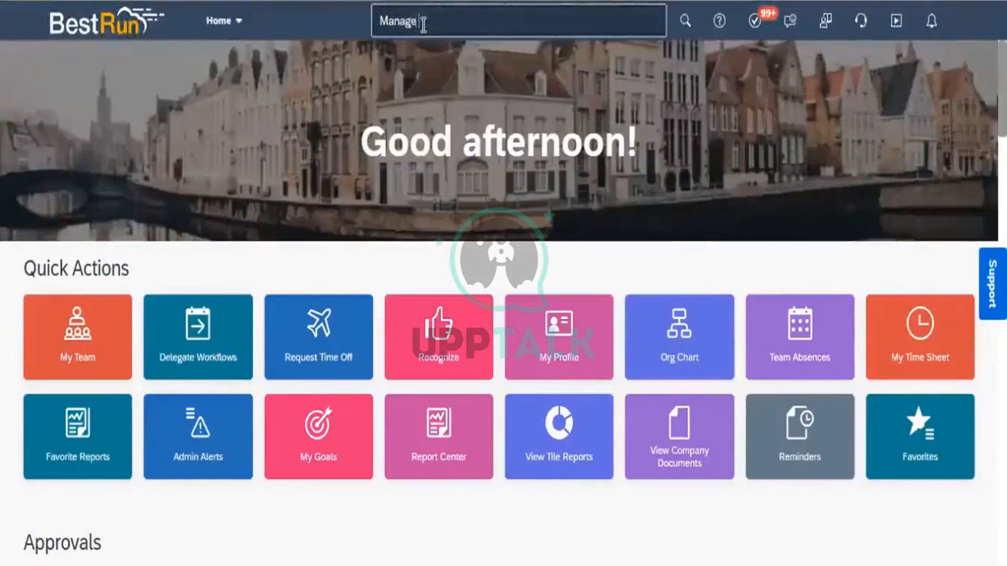
{"action": "type", "text": "workflow"}
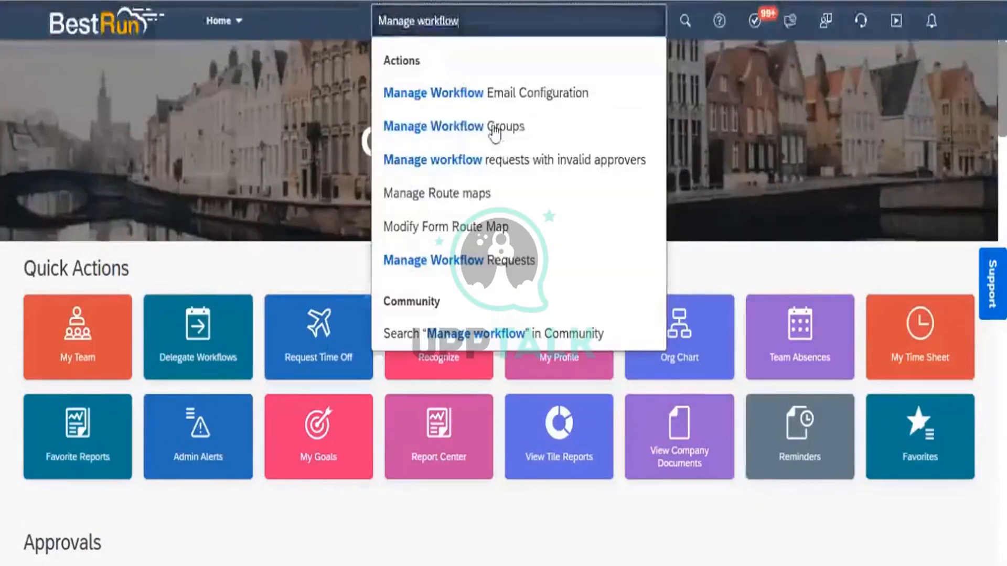
{"action": "left_click", "coordinate": [479, 271]}
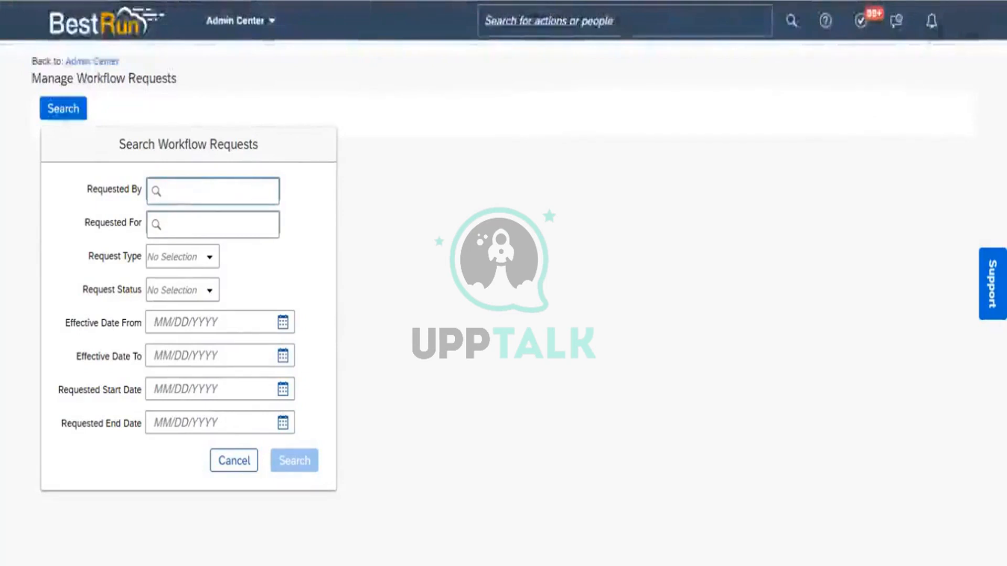
Search the workflow requests with the logged-in account holder's name as Requested By.
{"action": "left_click", "coordinate": [969, 36]}
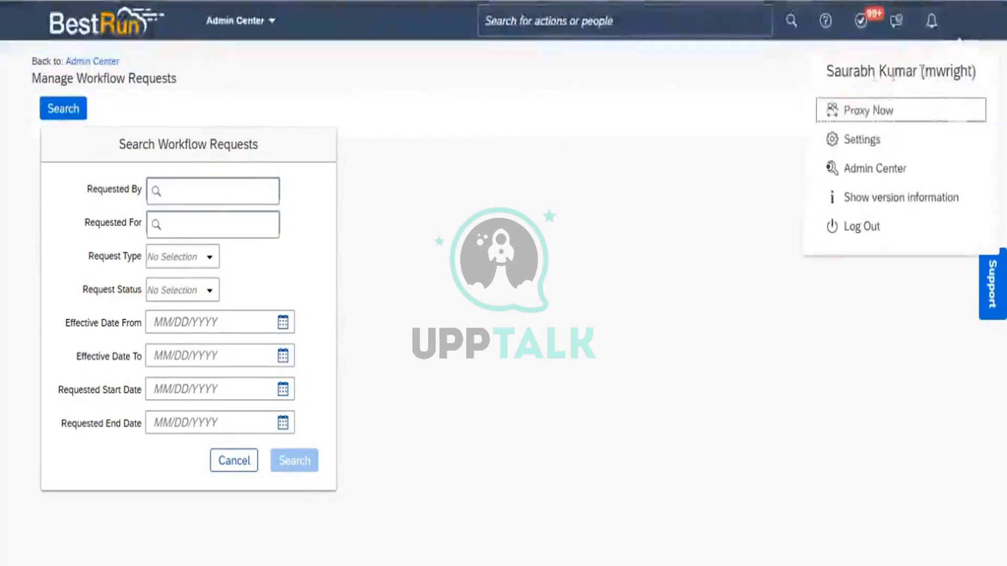
{"action": "left_click", "coordinate": [196, 190]}
{"action": "type", "text": "saurabh"}
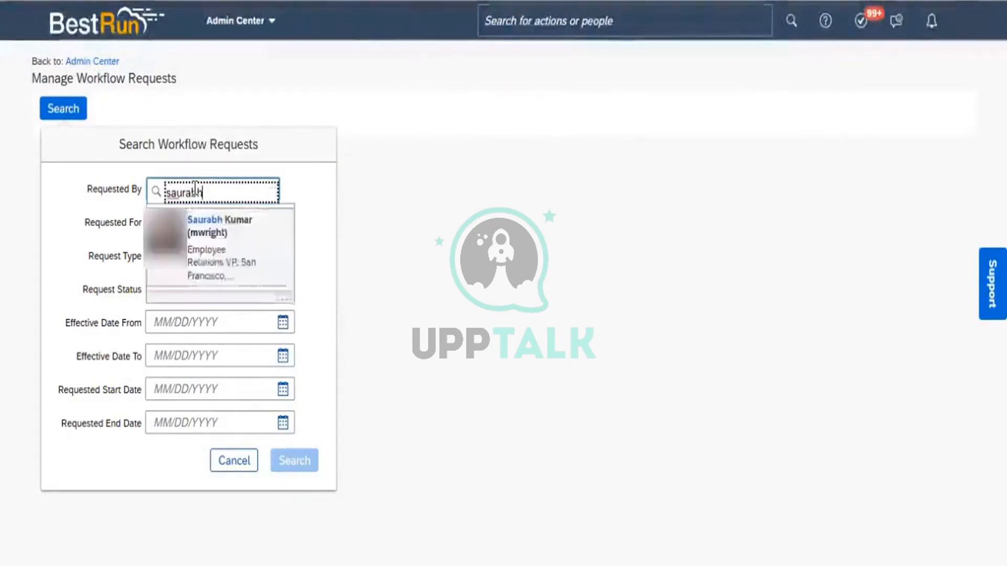
{"action": "left_click", "coordinate": [229, 257]}
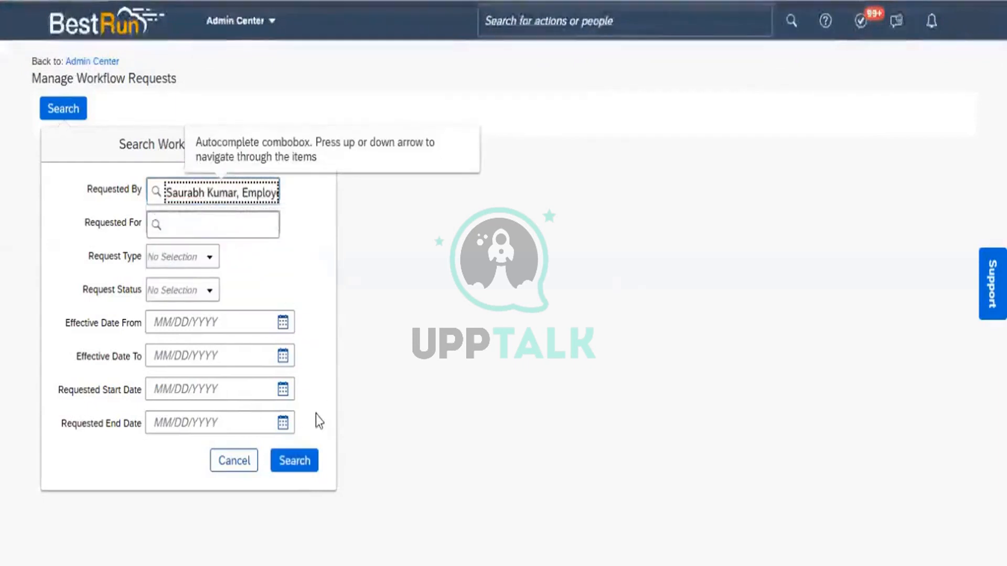
{"action": "left_click", "coordinate": [283, 466]}
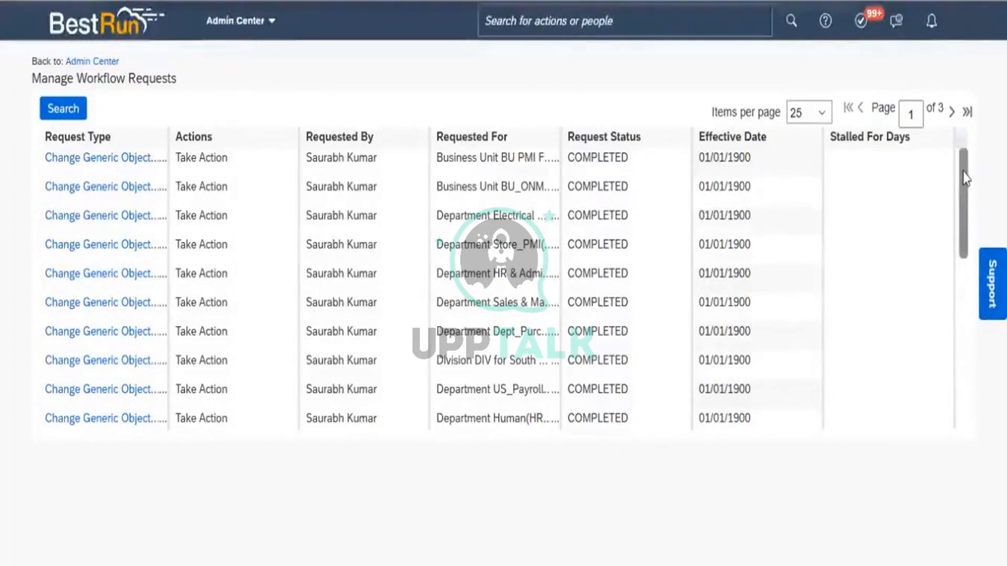
Show 100 items per page and locate the pending Division_ONM_Ops request in the list of workflow requests.
{"action": "scroll", "coordinate": [946, 320], "scroll_direction": "down", "scroll_amount": 1}
{"action": "scroll", "coordinate": [945, 320], "scroll_direction": "down", "scroll_amount": 8}
{"action": "scroll", "coordinate": [953, 194], "scroll_direction": "up", "scroll_amount": 7}
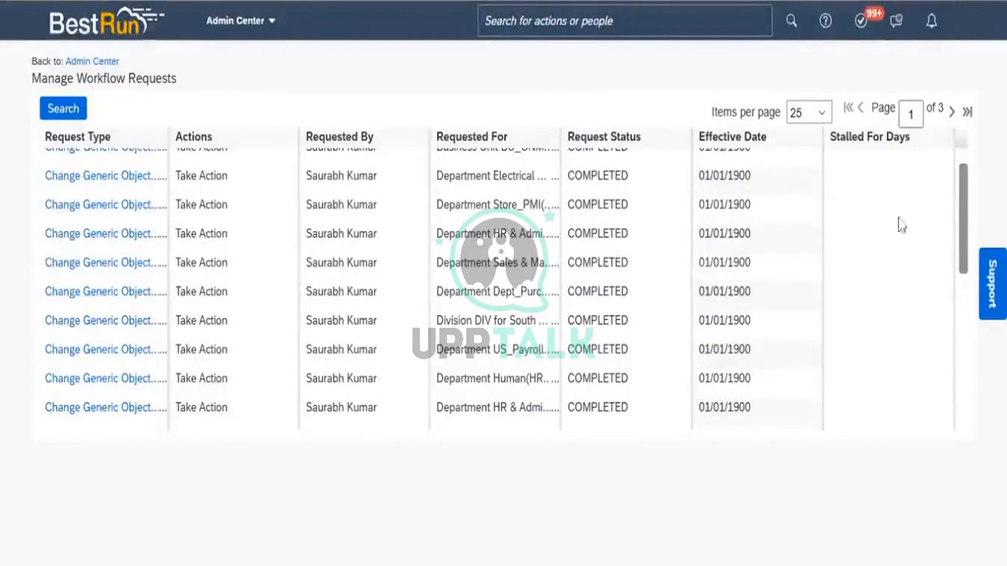
{"action": "left_click_drag", "start_coordinate": [963, 167], "coordinate": [926, 148]}
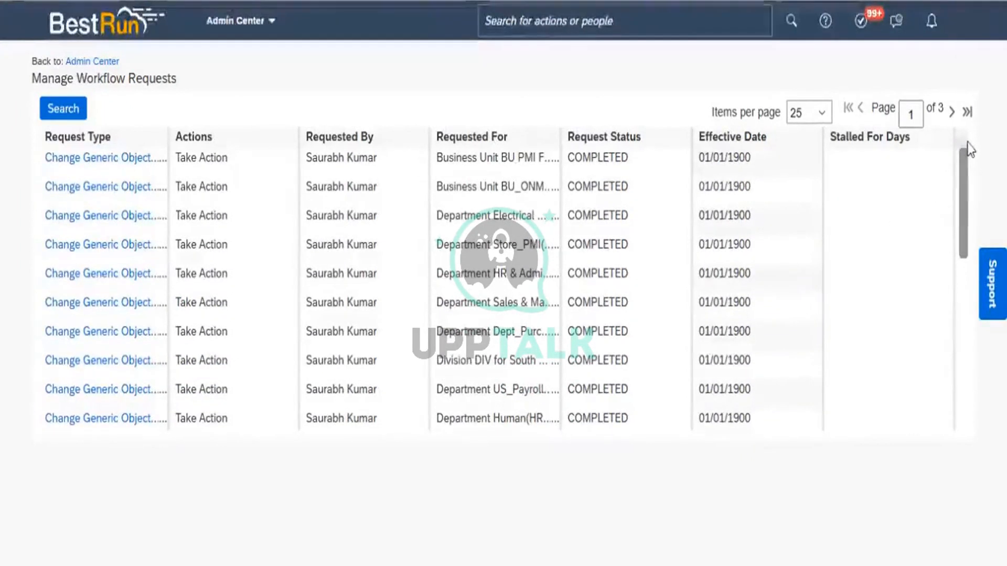
{"action": "left_click", "coordinate": [816, 117]}
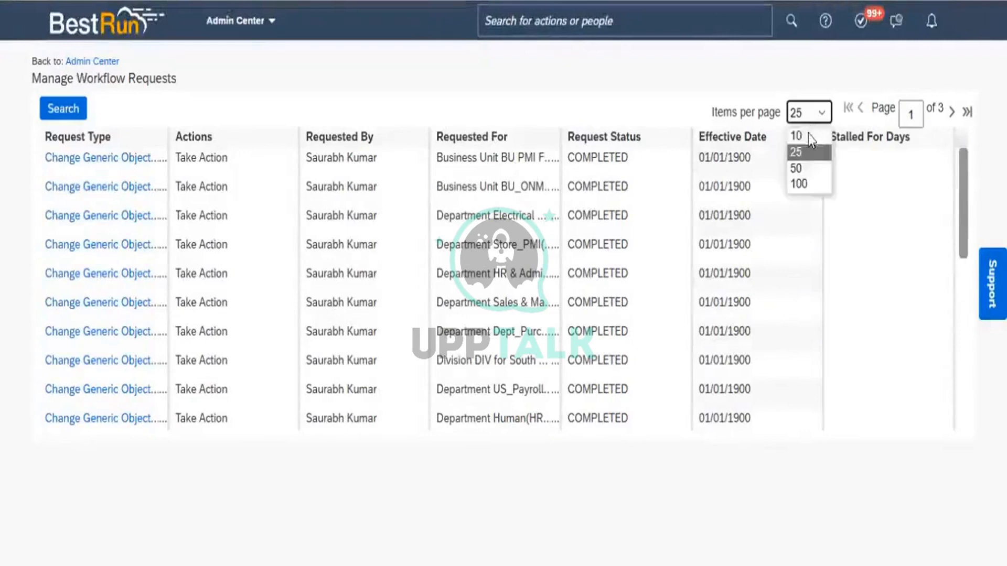
{"action": "left_click", "coordinate": [803, 180]}
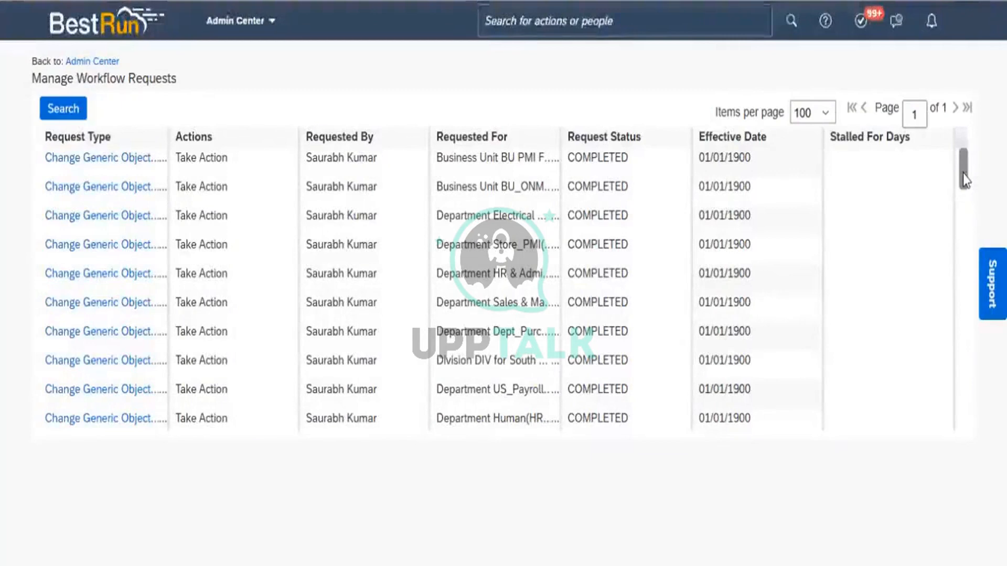
{"action": "left_click_drag", "start_coordinate": [962, 184], "coordinate": [962, 250]}
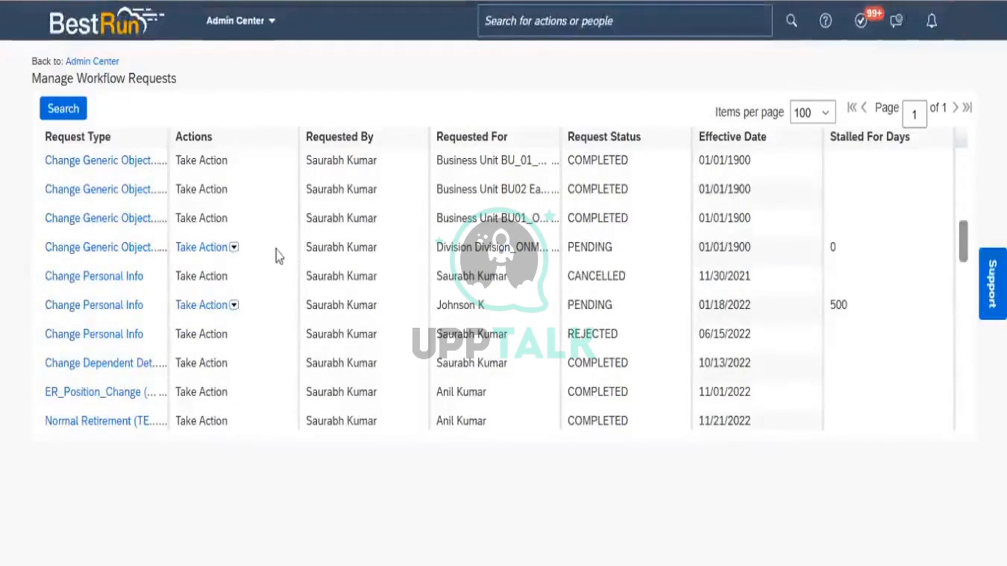
Examine the actions available for the pending Division_ONM_Ops request and the pending Change Personal Info request without applying any.
{"action": "left_click", "coordinate": [215, 249]}
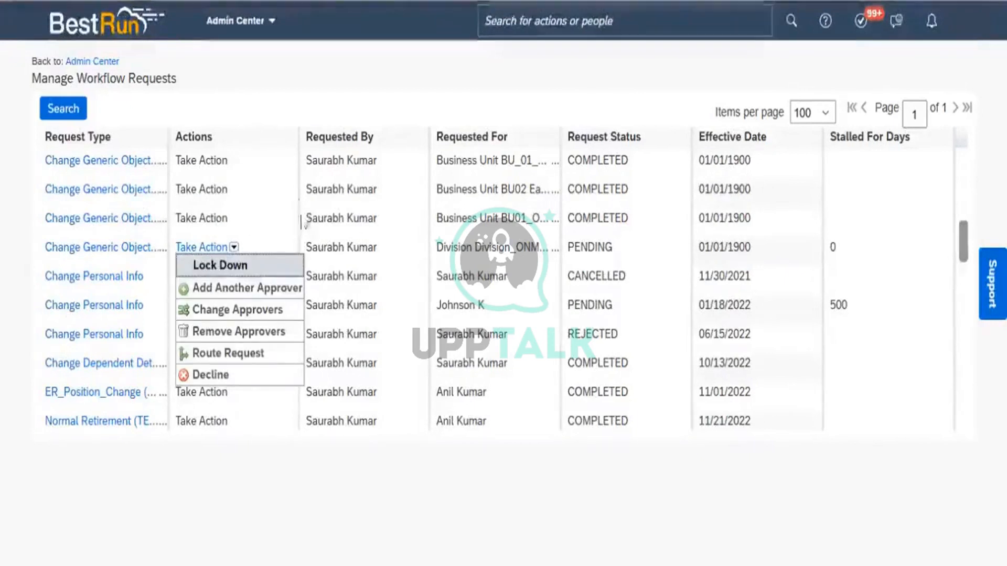
{"action": "left_click", "coordinate": [278, 238]}
{"action": "left_click", "coordinate": [234, 248]}
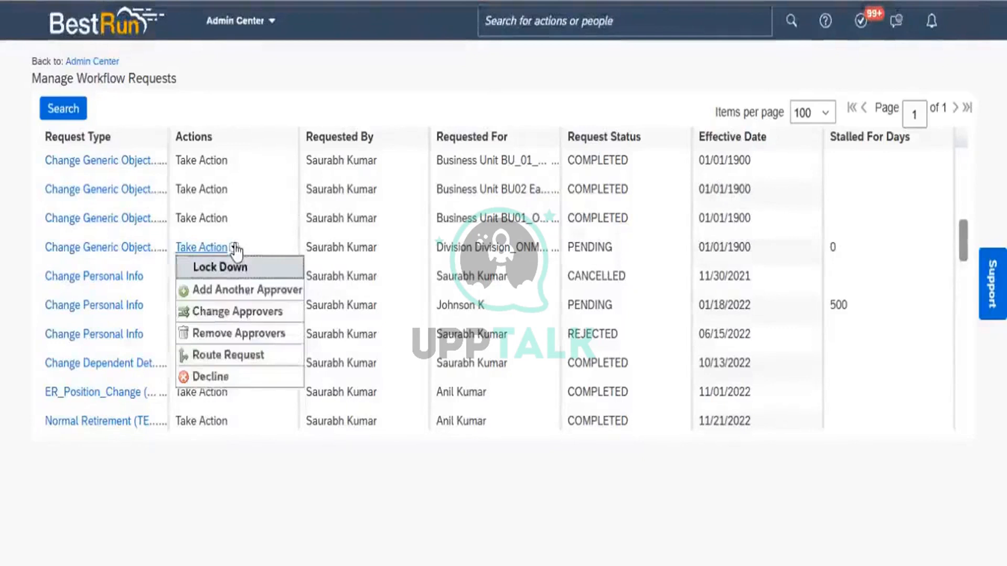
{"action": "left_click", "coordinate": [235, 250]}
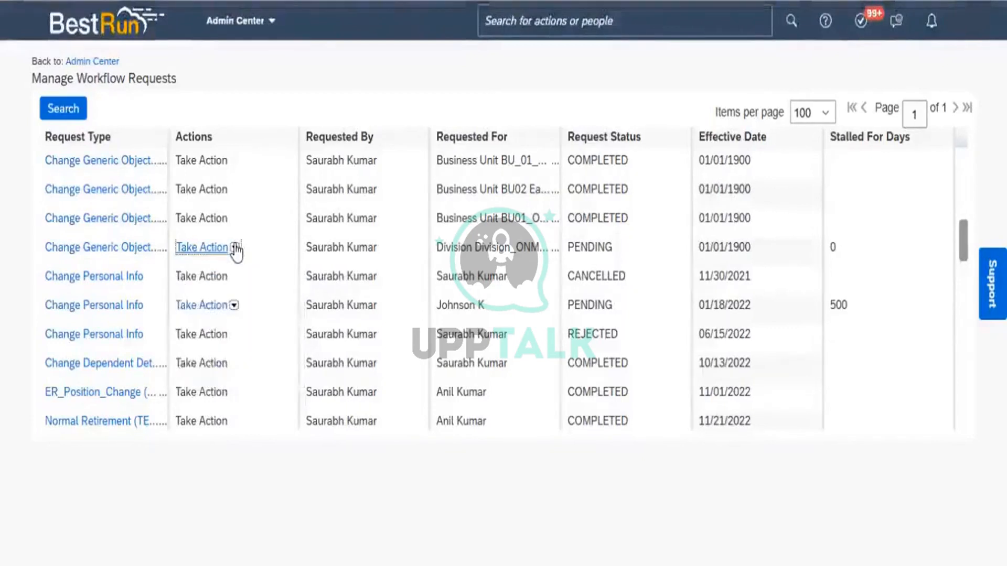
{"action": "left_click", "coordinate": [239, 256]}
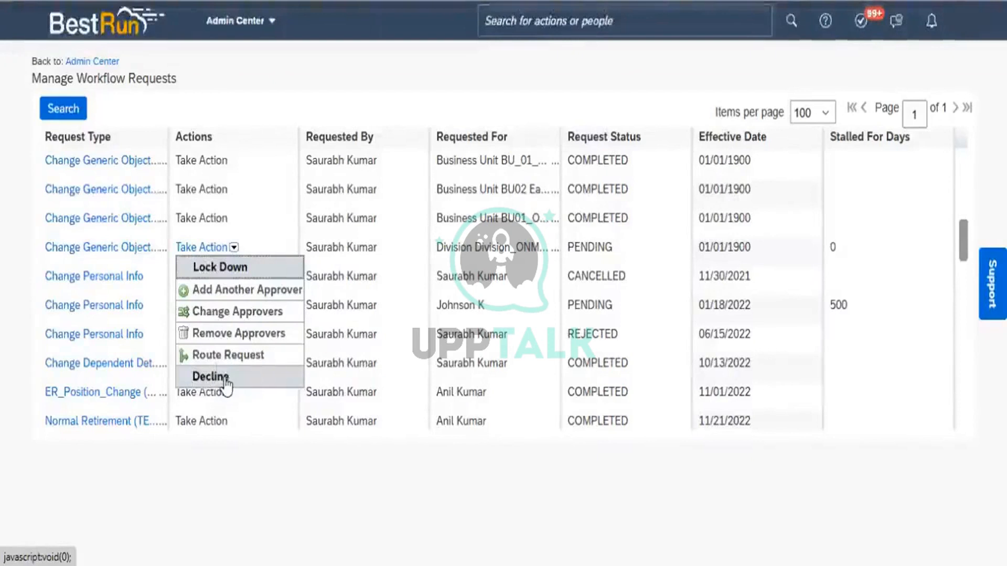
{"action": "left_click", "coordinate": [285, 493]}
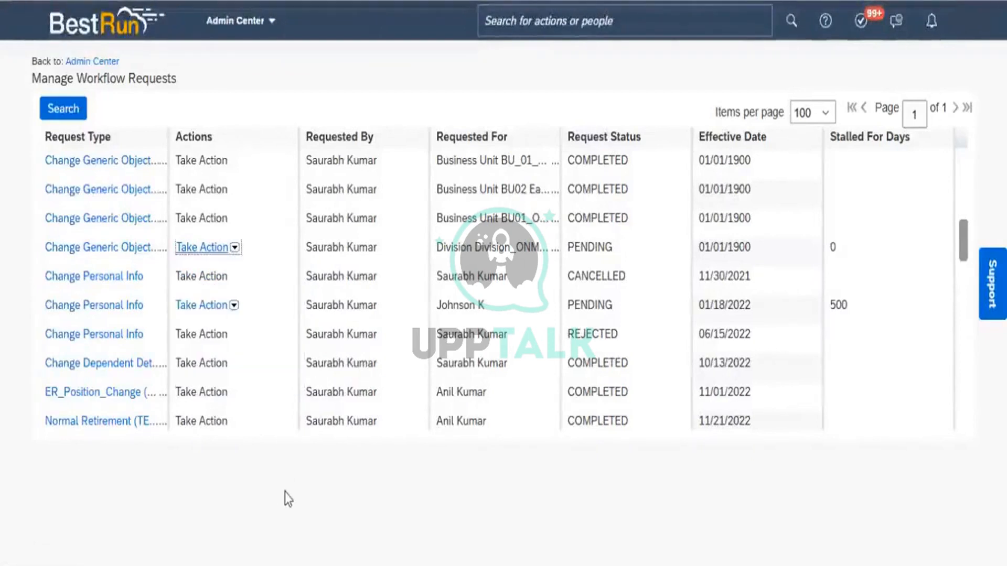
{"action": "left_click", "coordinate": [285, 493]}
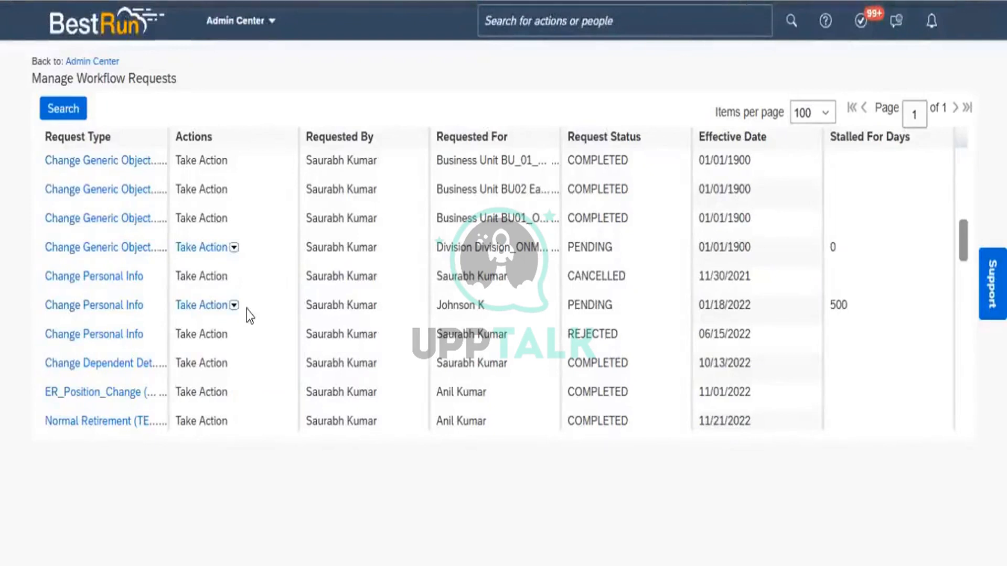
{"action": "left_click", "coordinate": [233, 305]}
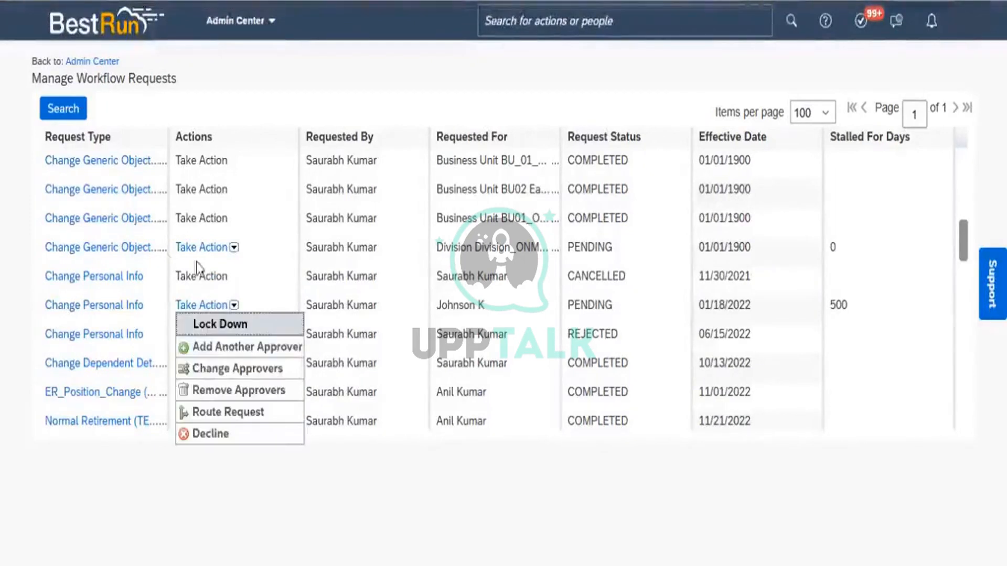
Open the workflow details of the pending Division_ONM_Ops request and review its workflow participants.
{"action": "left_click", "coordinate": [105, 254]}
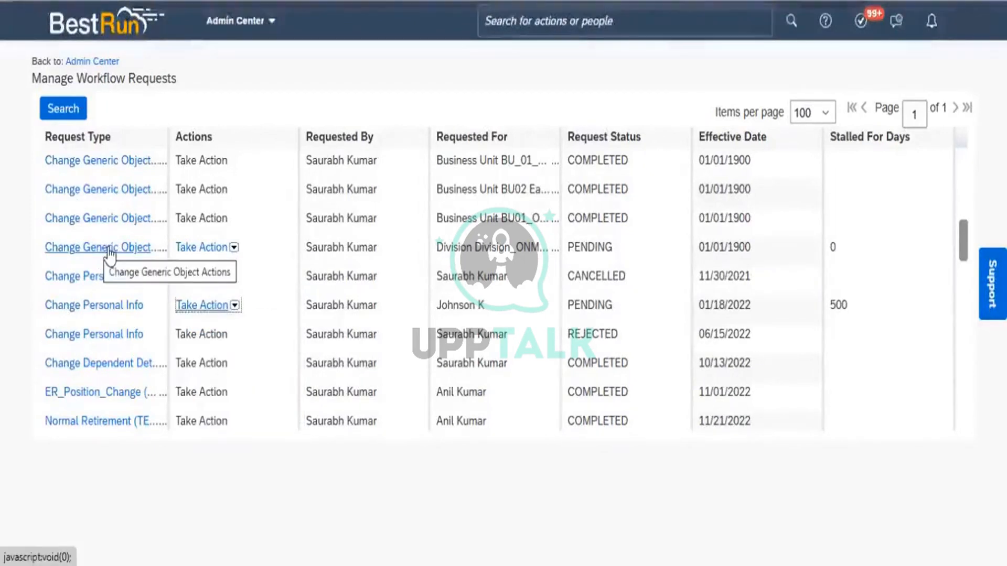
{"action": "left_click", "coordinate": [110, 255]}
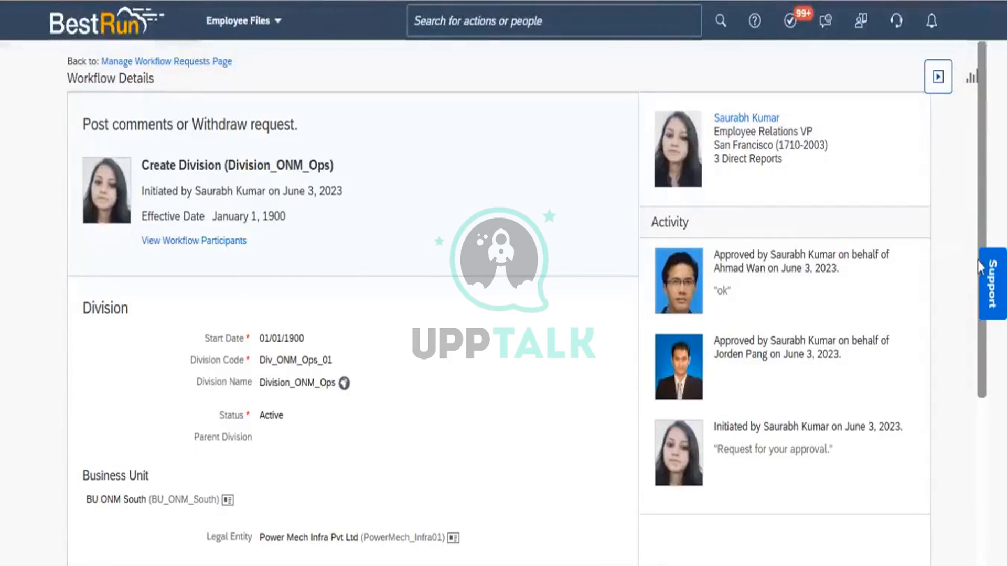
{"action": "left_click", "coordinate": [190, 241]}
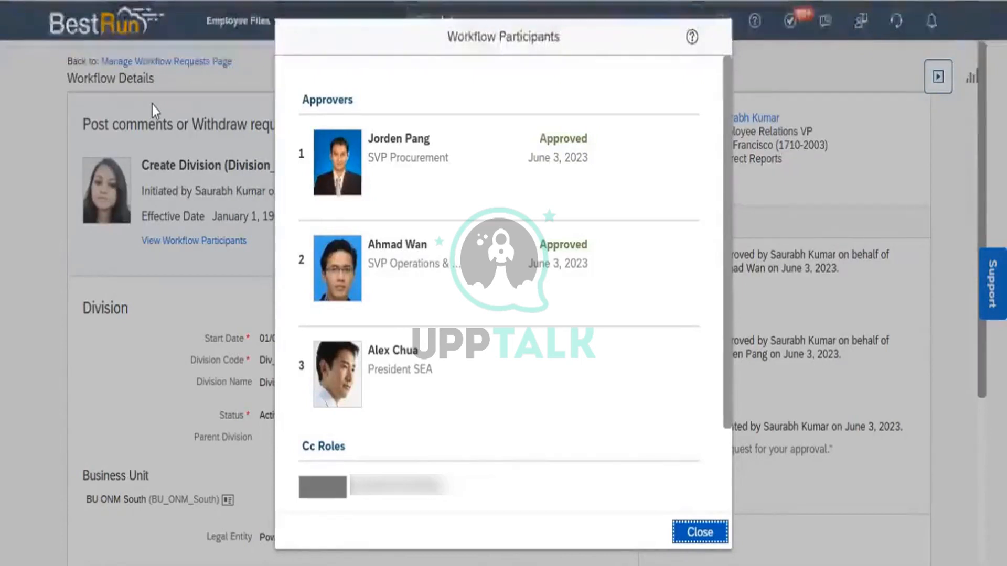
{"action": "left_click", "coordinate": [703, 532]}
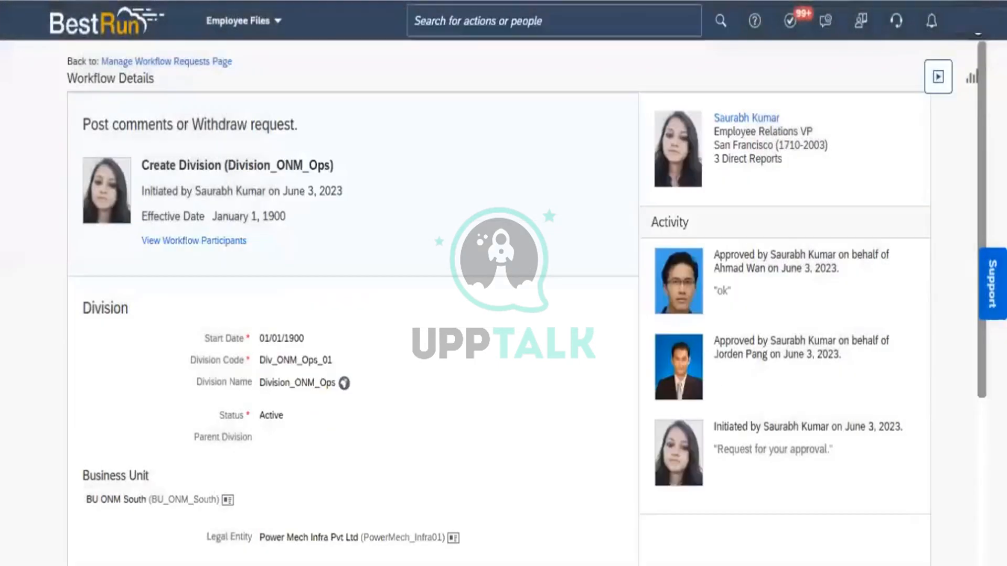
Start a proxy session as the third approver, the President SEA, by entering the approver's user name.
{"action": "left_click", "coordinate": [974, 21]}
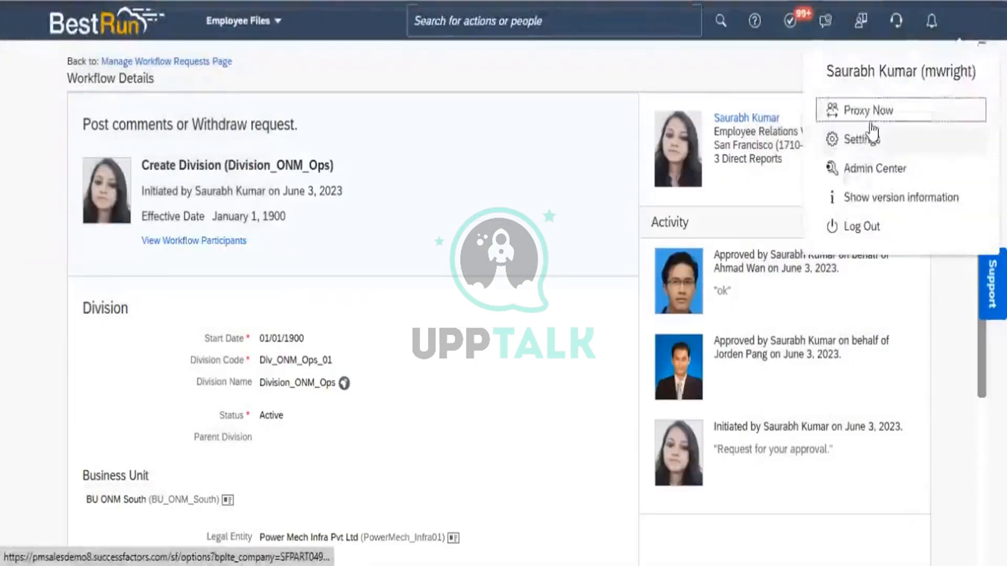
{"action": "left_click", "coordinate": [868, 113]}
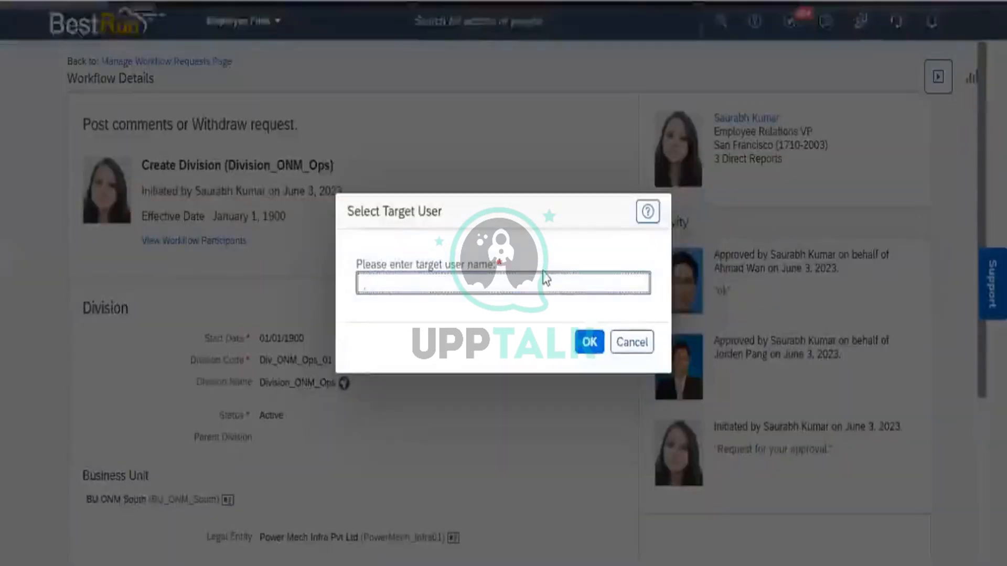
{"action": "type", "text": "Al"}
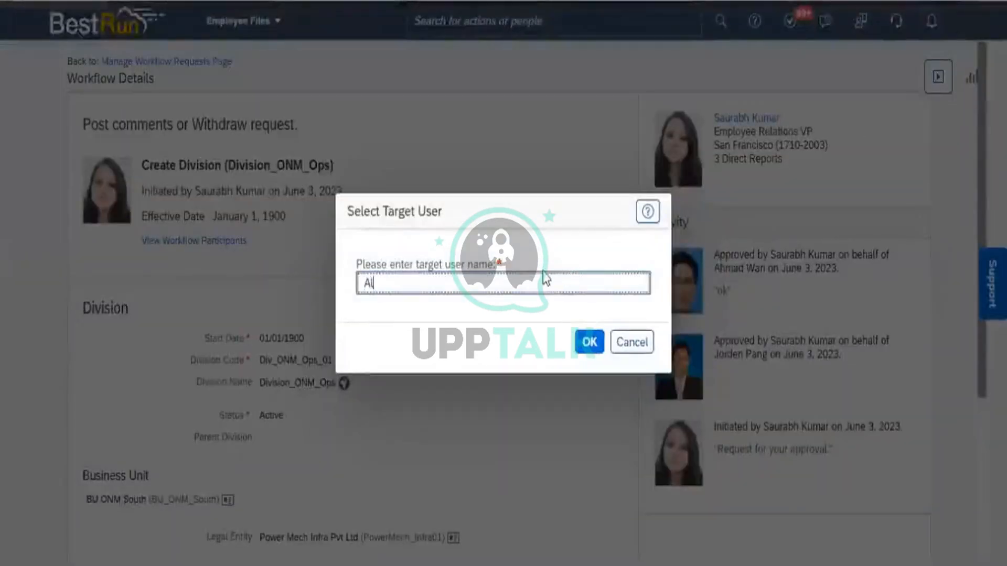
{"action": "type", "text": "e"}
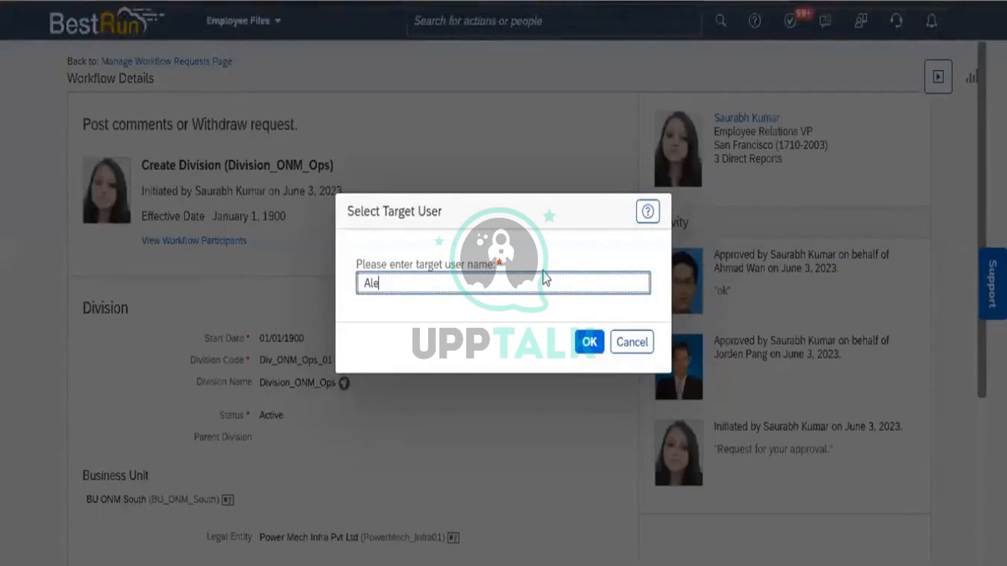
{"action": "type", "text": "x"}
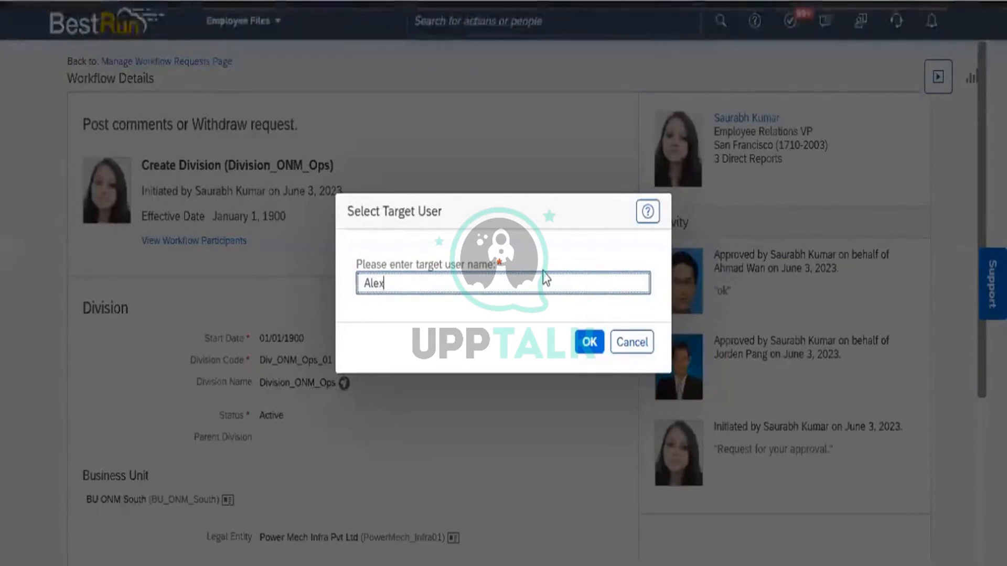
{"action": "left_click", "coordinate": [558, 326]}
{"action": "left_click", "coordinate": [589, 342]}
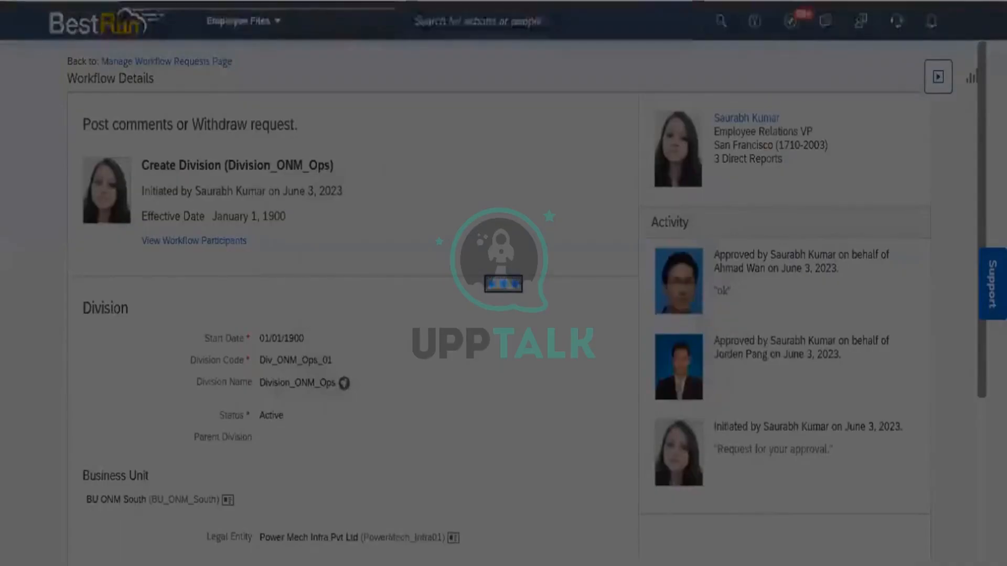